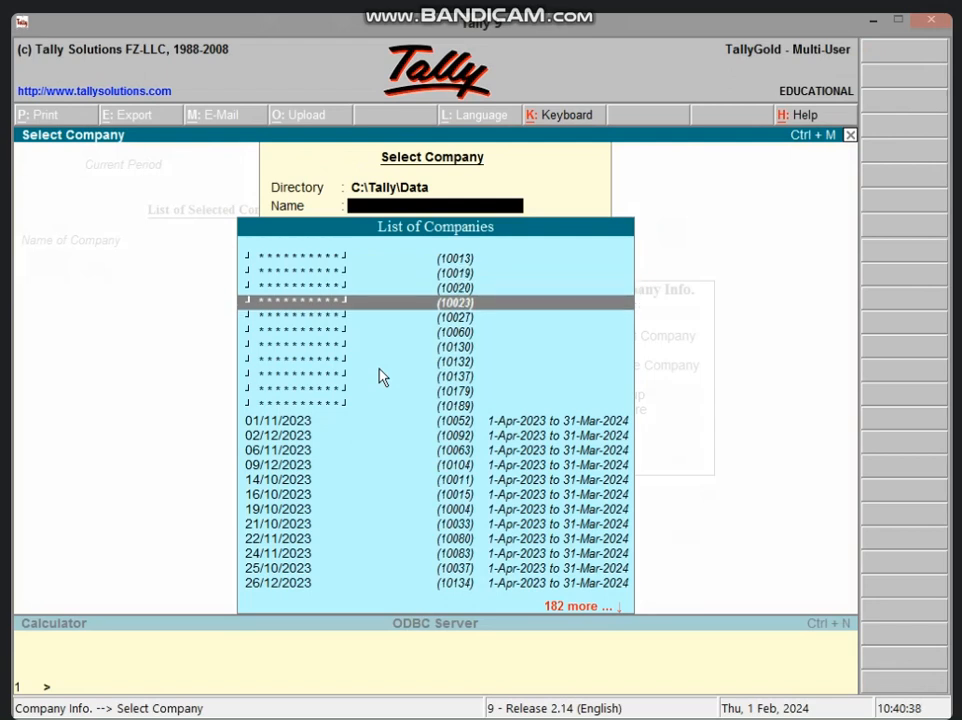
Open the highlighted company and enter the TallyVault password
key(Return)
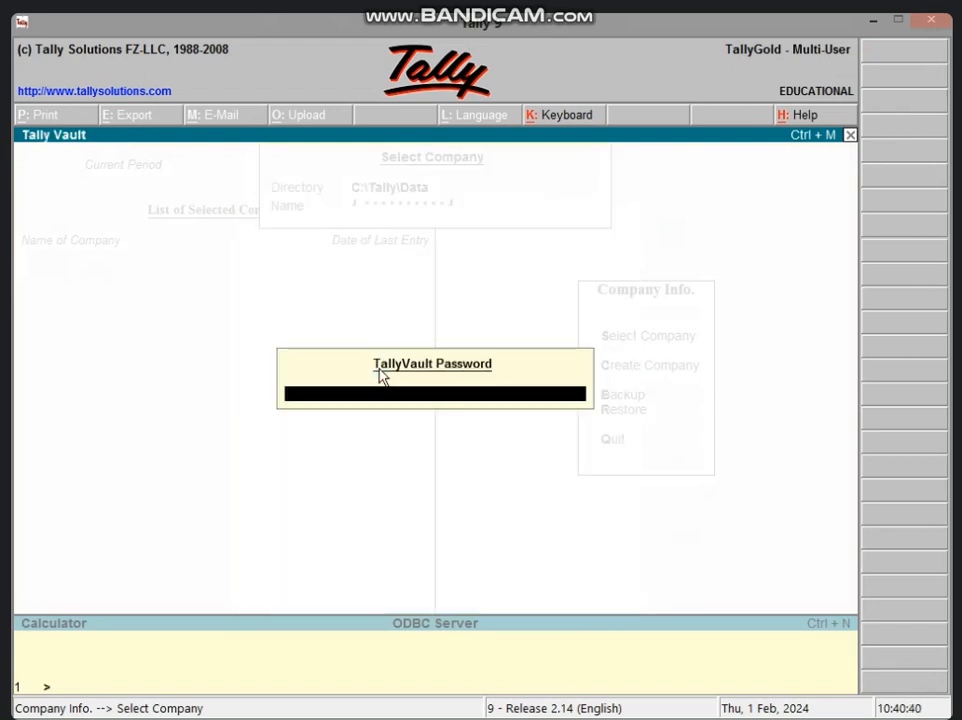
text(*)
key(Return)
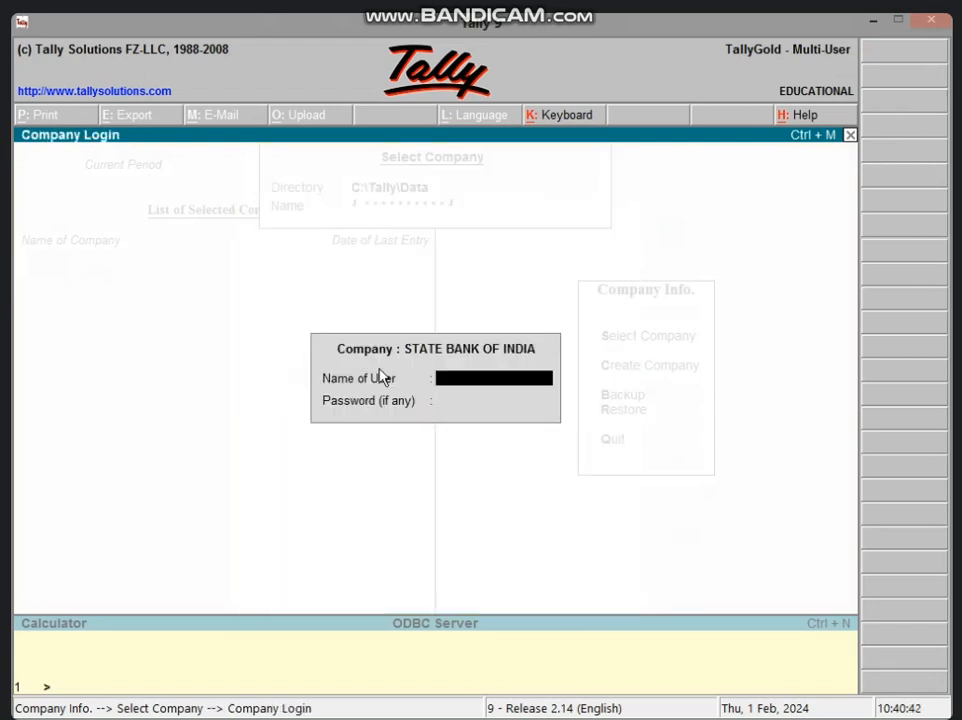
Log in to STATE BANK OF INDIA with the user name and the account password
text(ICIC)
key(Return)
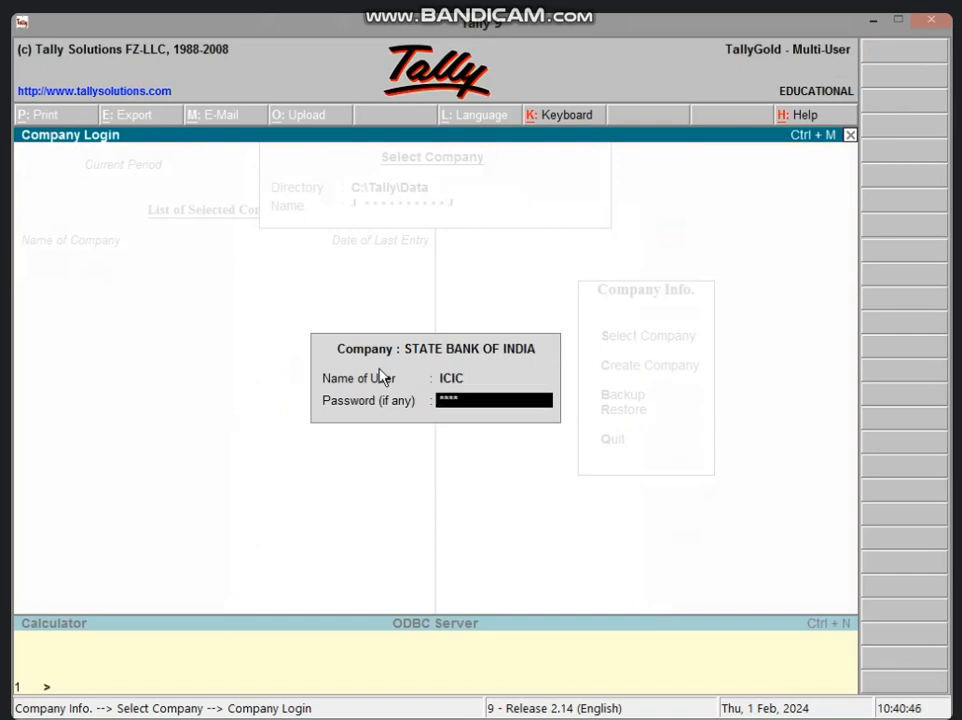
text(****)
key(Return)
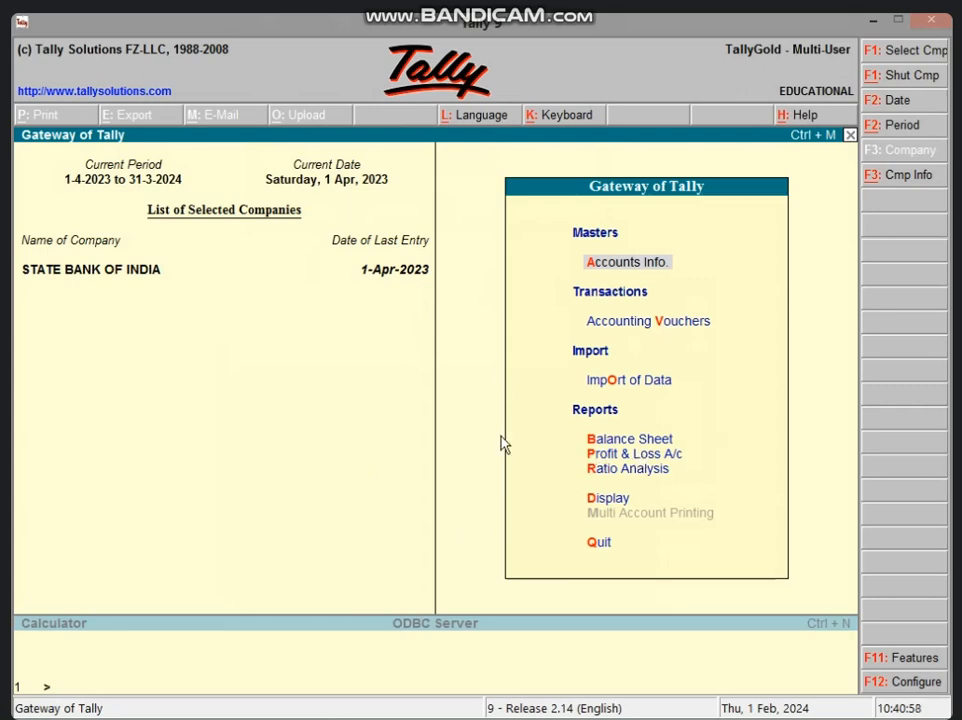
Minimize Tally to return to the desktop
click(876, 20)
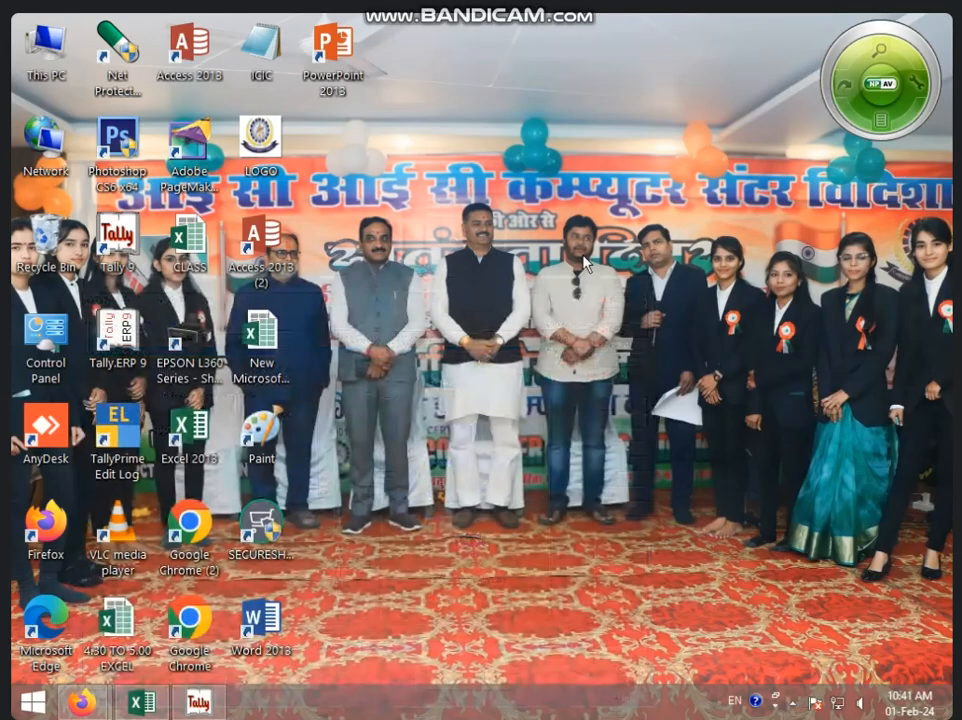
right_click(577, 233)
click(590, 285)
right_click(497, 282)
click(497, 332)
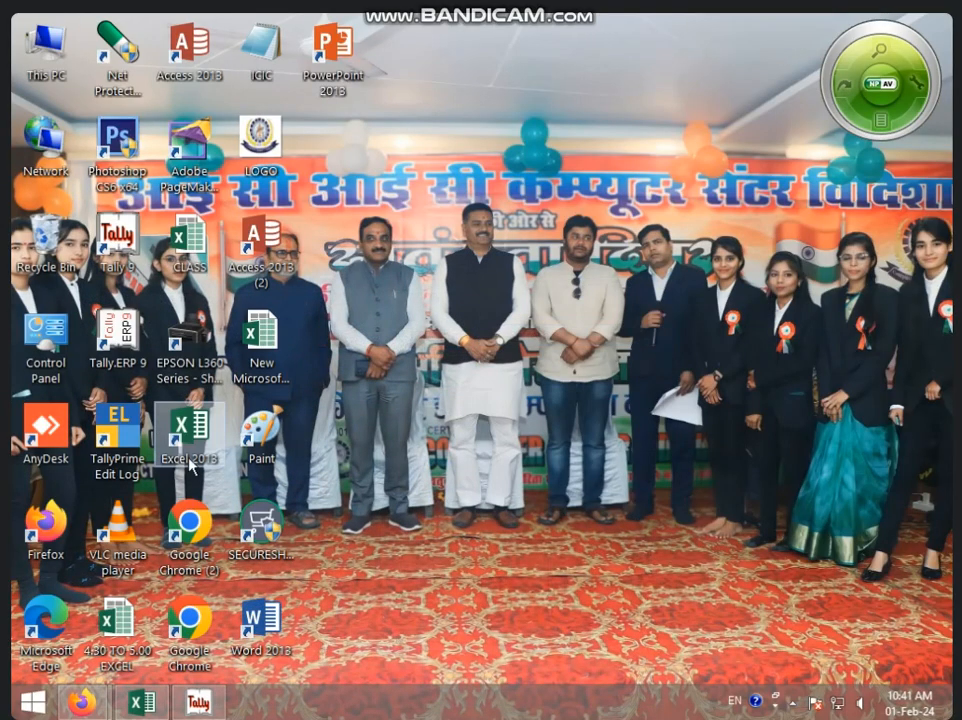
Launch Excel 2013, maximize it and open the recent LOAN workbook
double_click(195, 451)
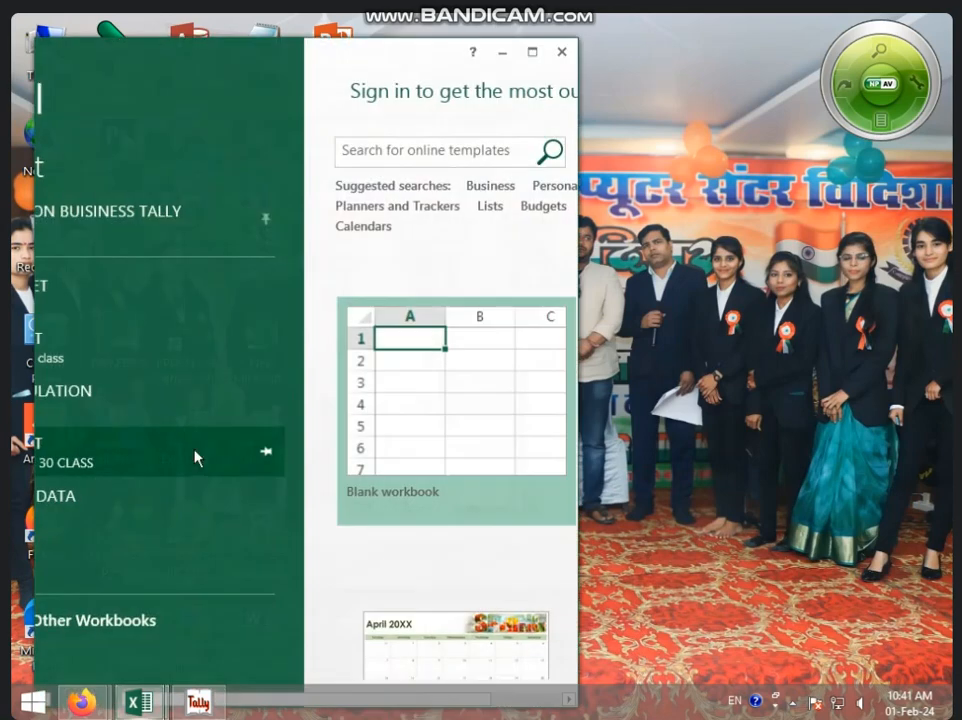
click(533, 51)
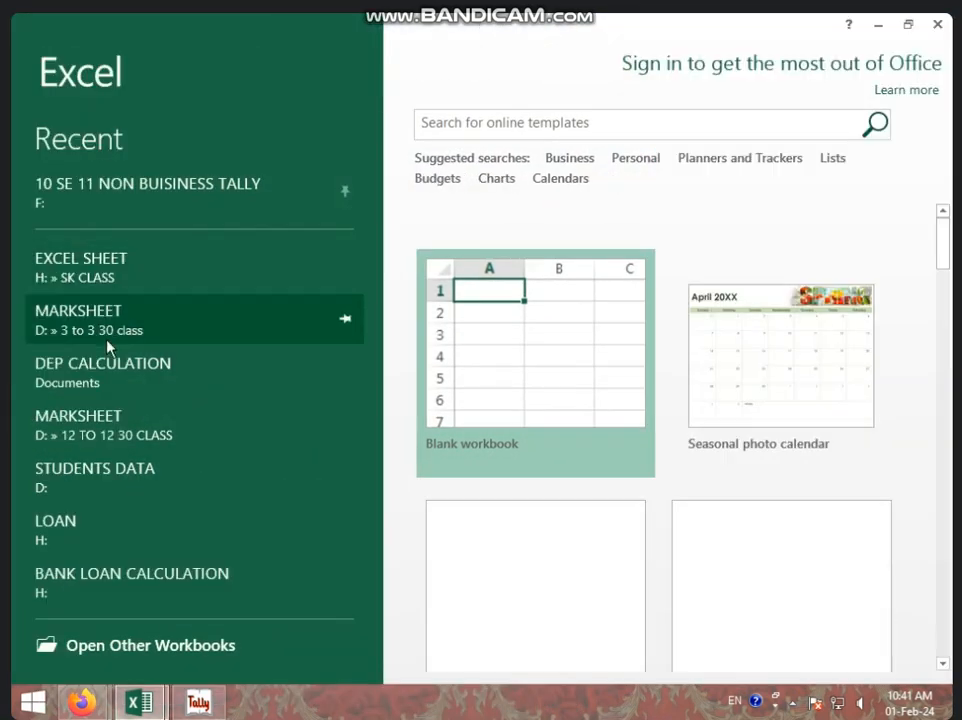
click(98, 541)
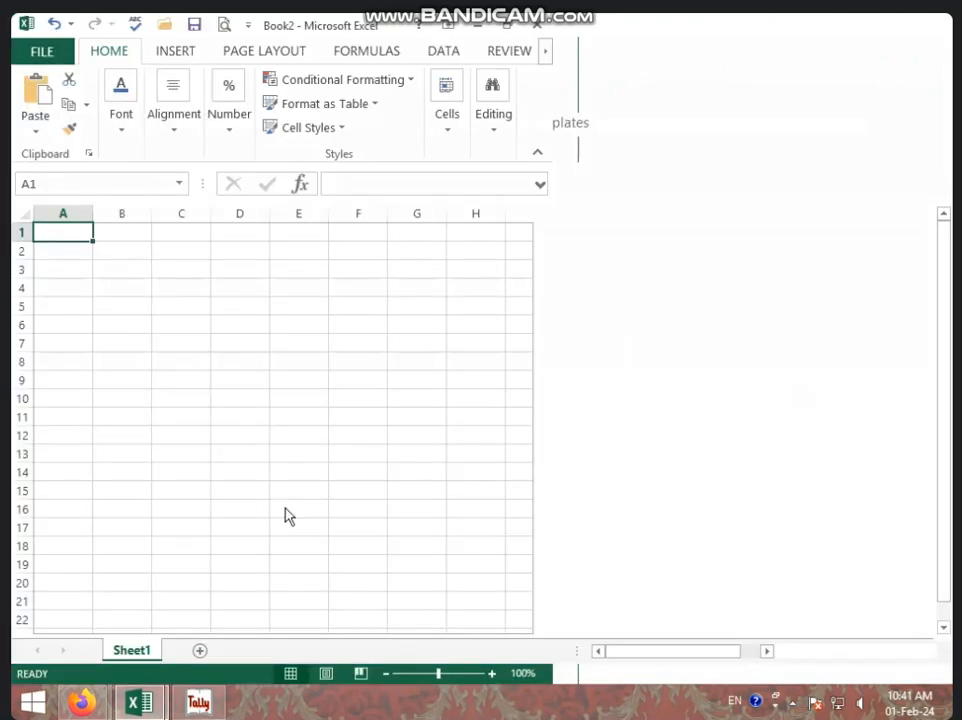
click(391, 445)
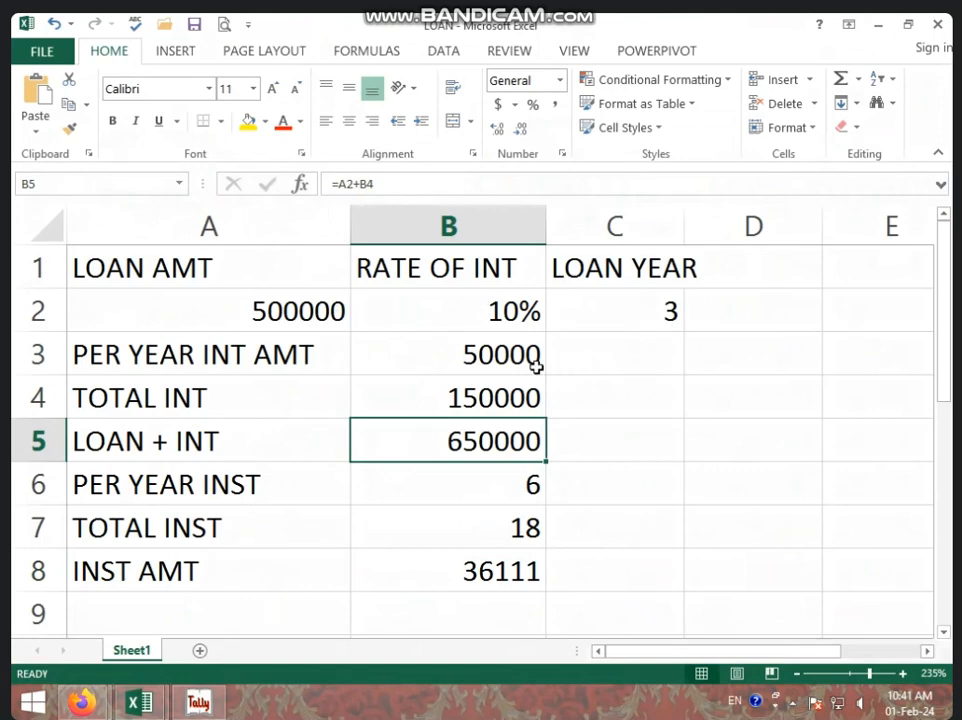
Clear the input values in A2:C2 and the calculated values in B3:B8
drag(251, 310, 678, 313)
key(Delete)
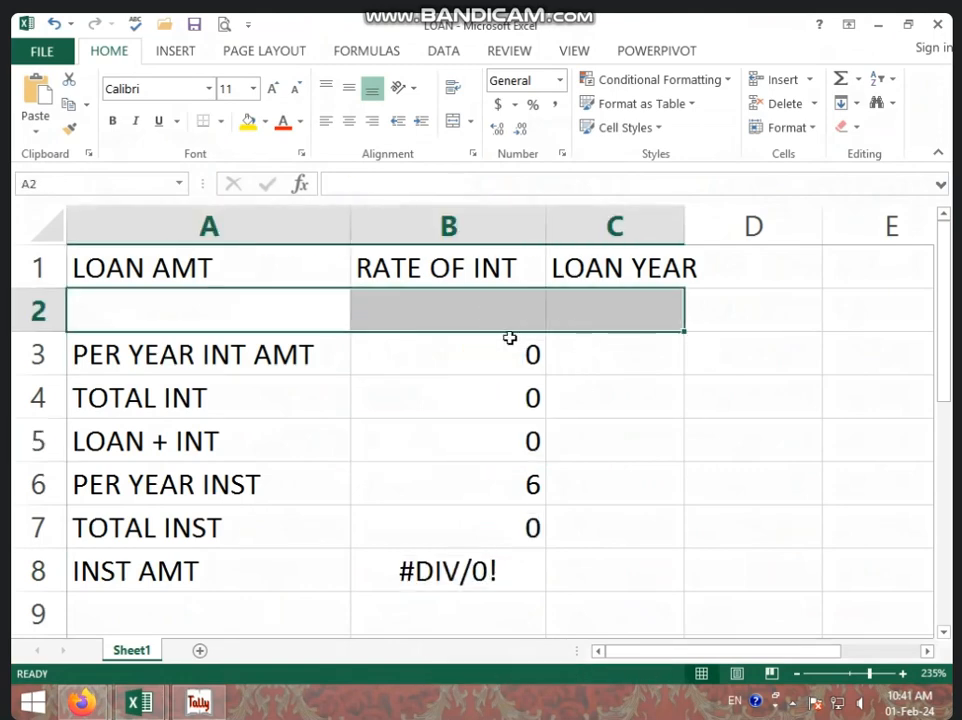
drag(509, 338, 502, 629)
key(Delete)
click(614, 526)
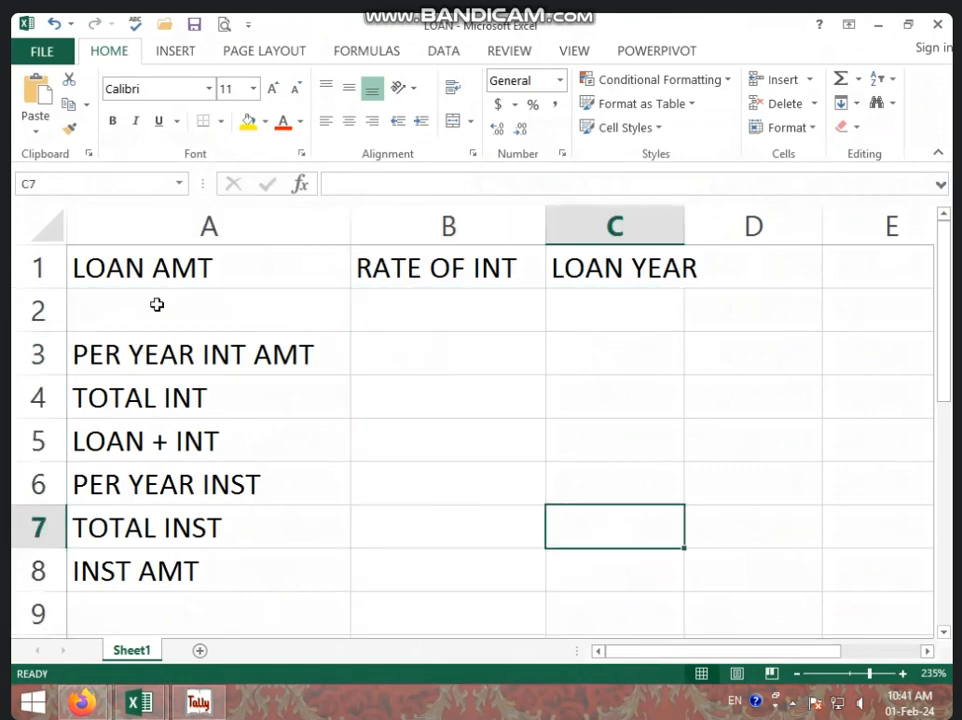
Enter loan amount 500000, rate of interest 10 (10%) and loan year 3 in row 2
click(157, 305)
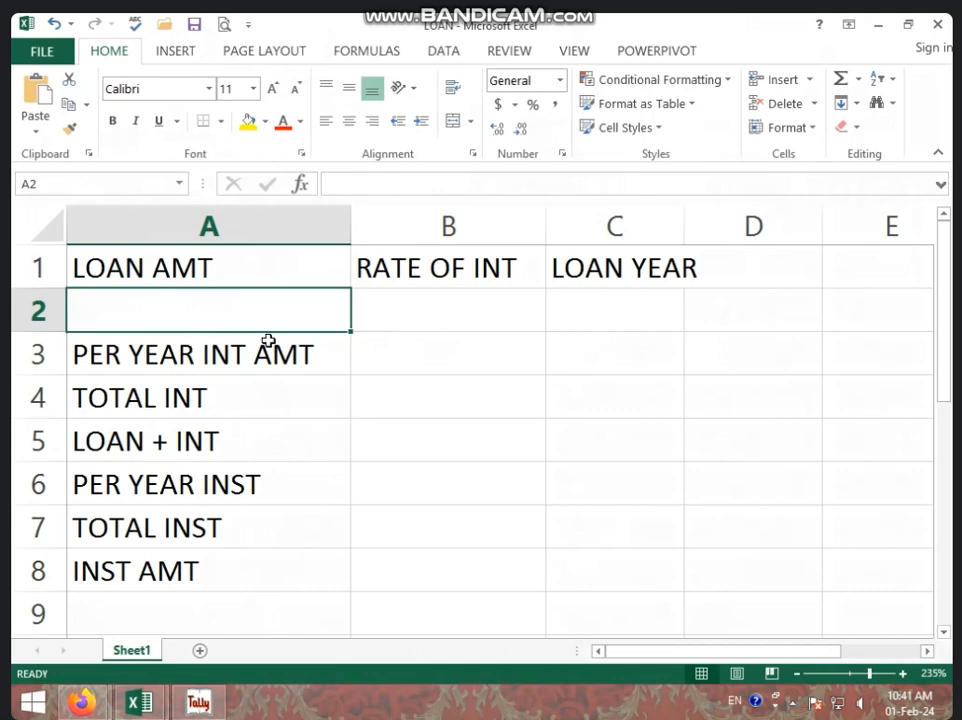
text(5)
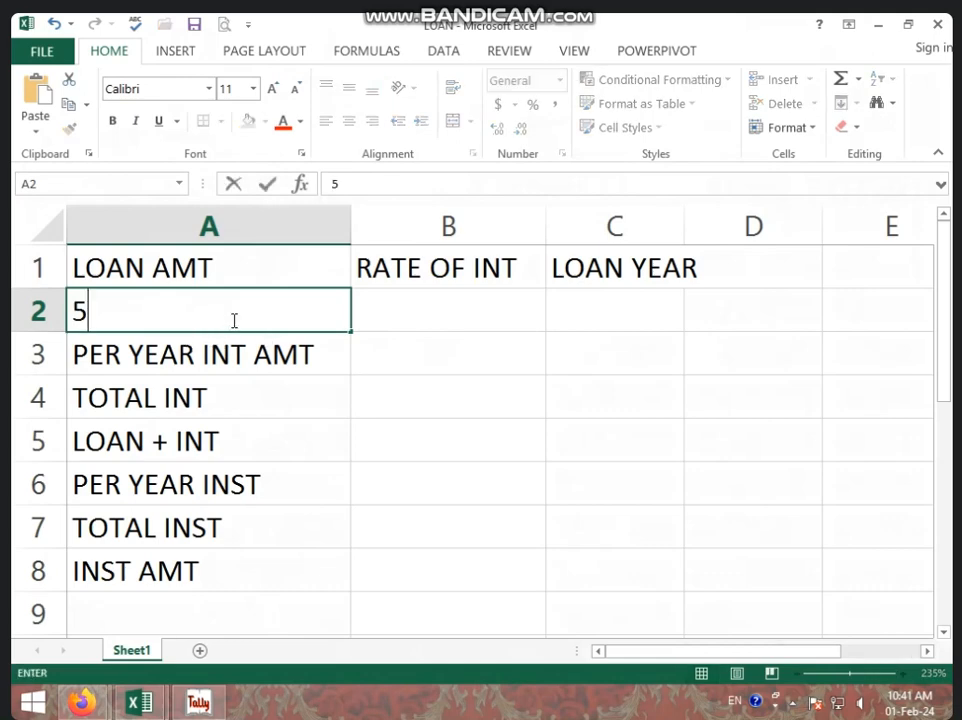
text(00000)
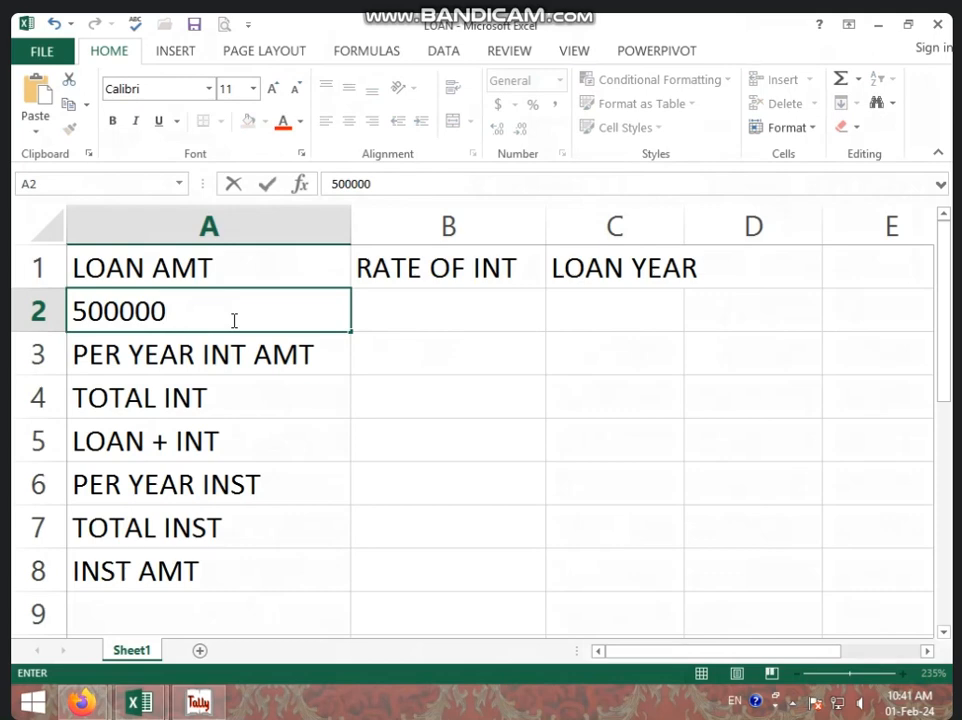
key(Tab)
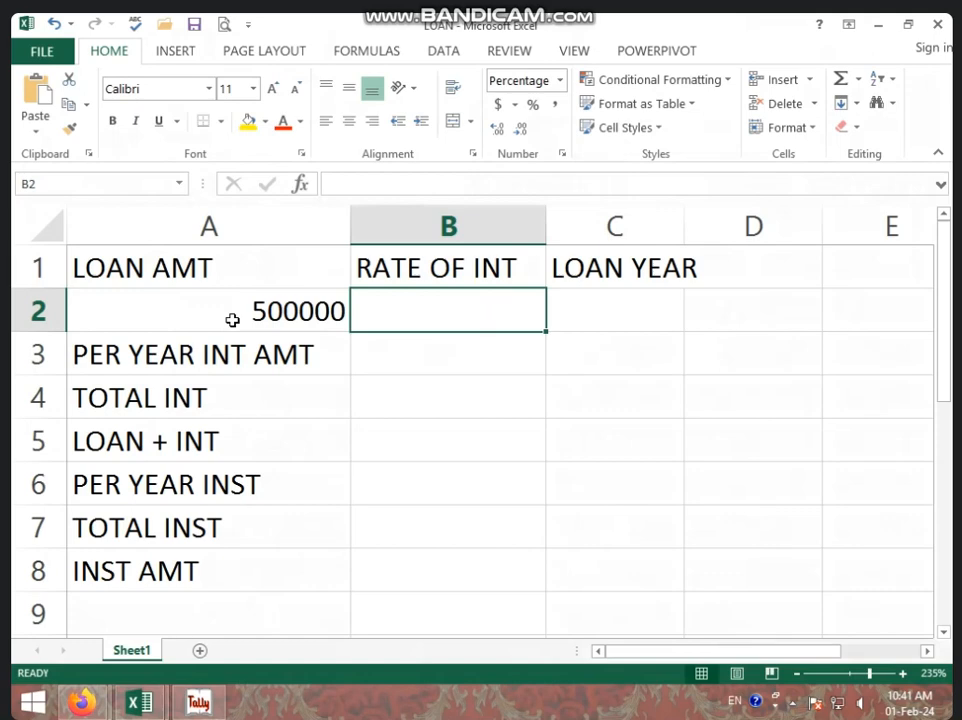
text(10)
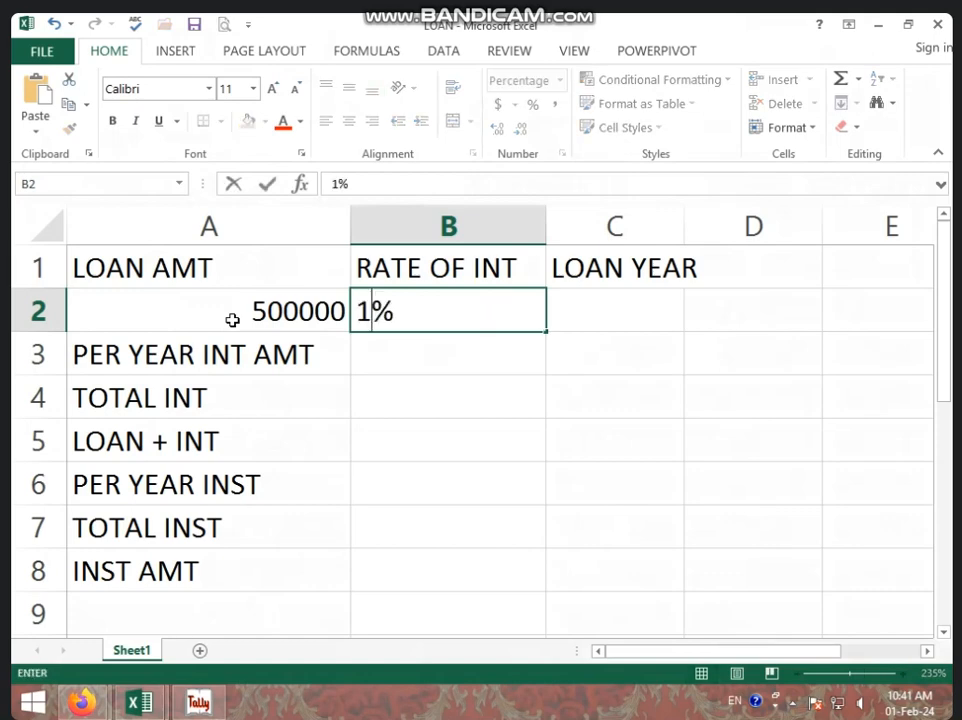
key(Tab)
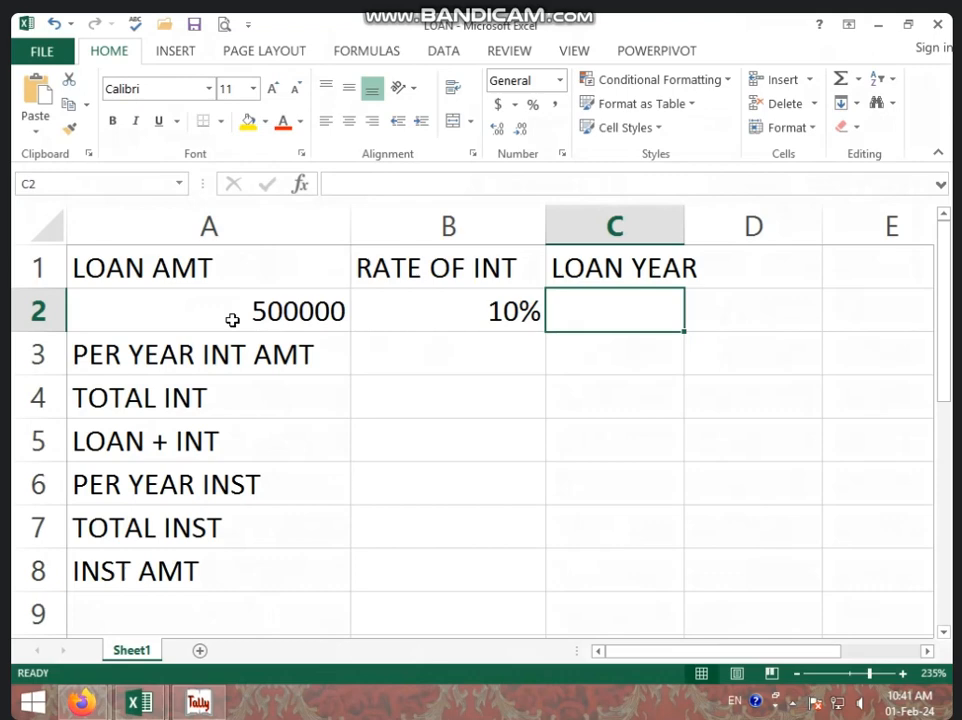
text(3)
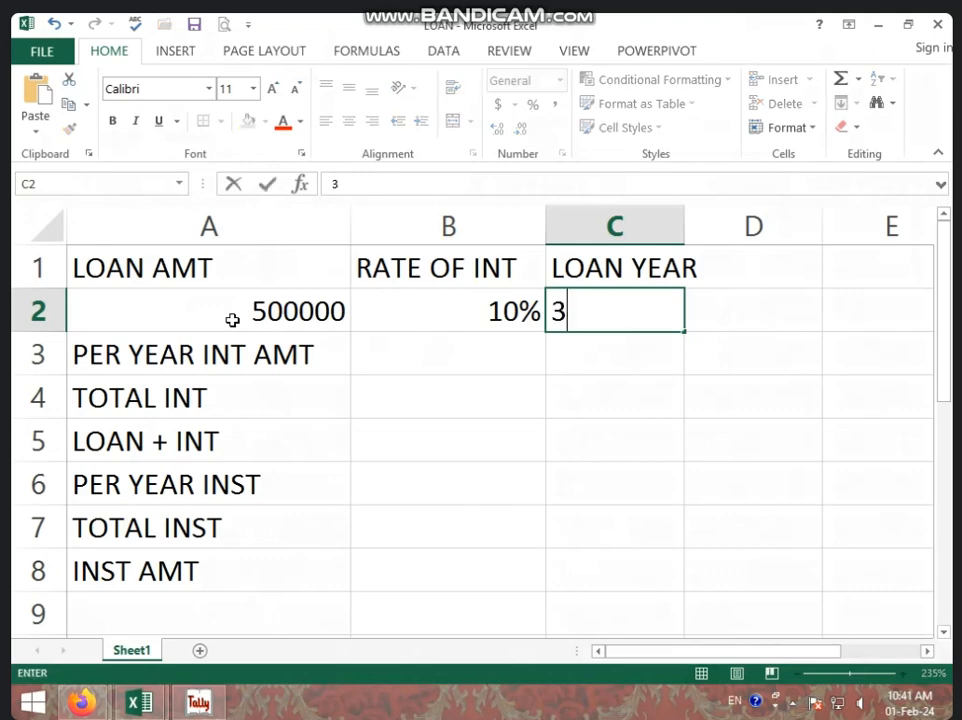
key(Return)
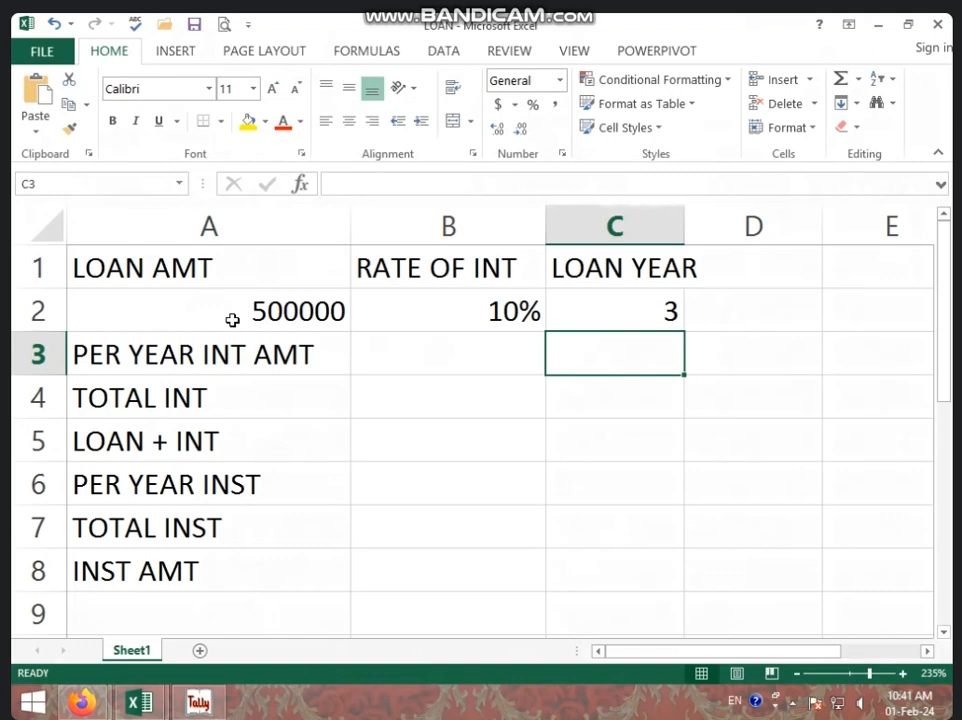
Enter the formula =A2*B2 in B3 for the per year interest amount
key(Left)
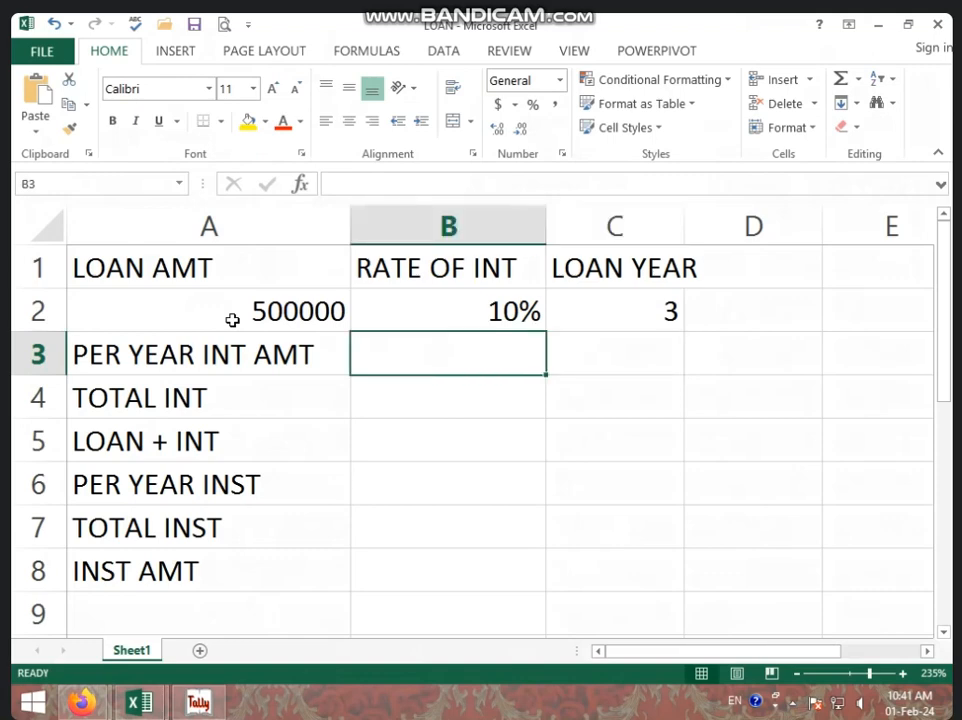
click(232, 314)
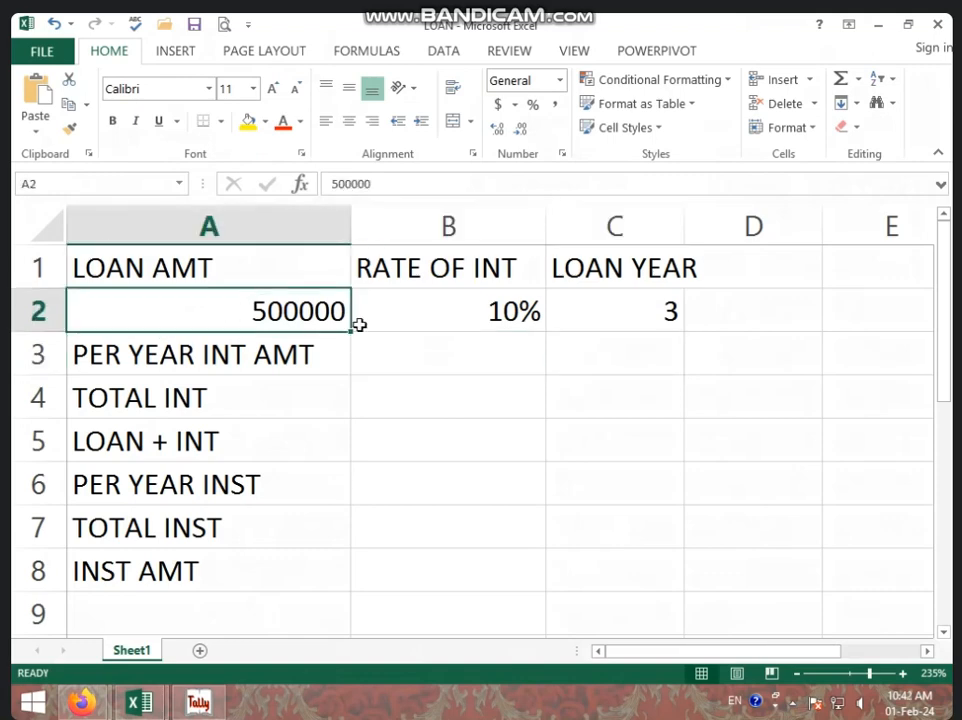
click(468, 319)
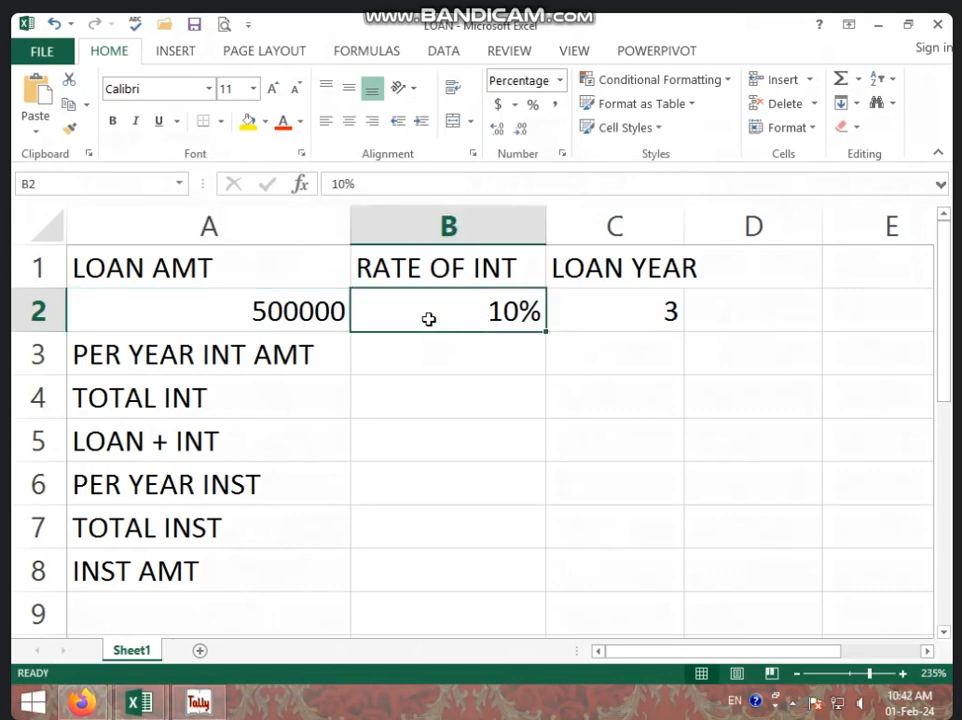
click(487, 343)
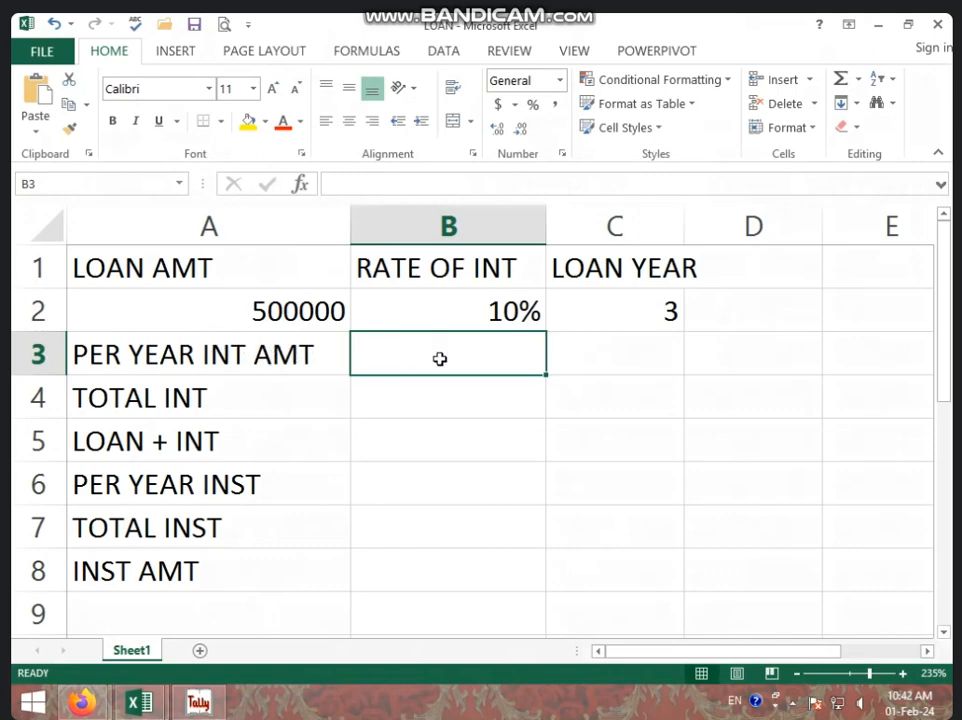
text(=)
click(292, 310)
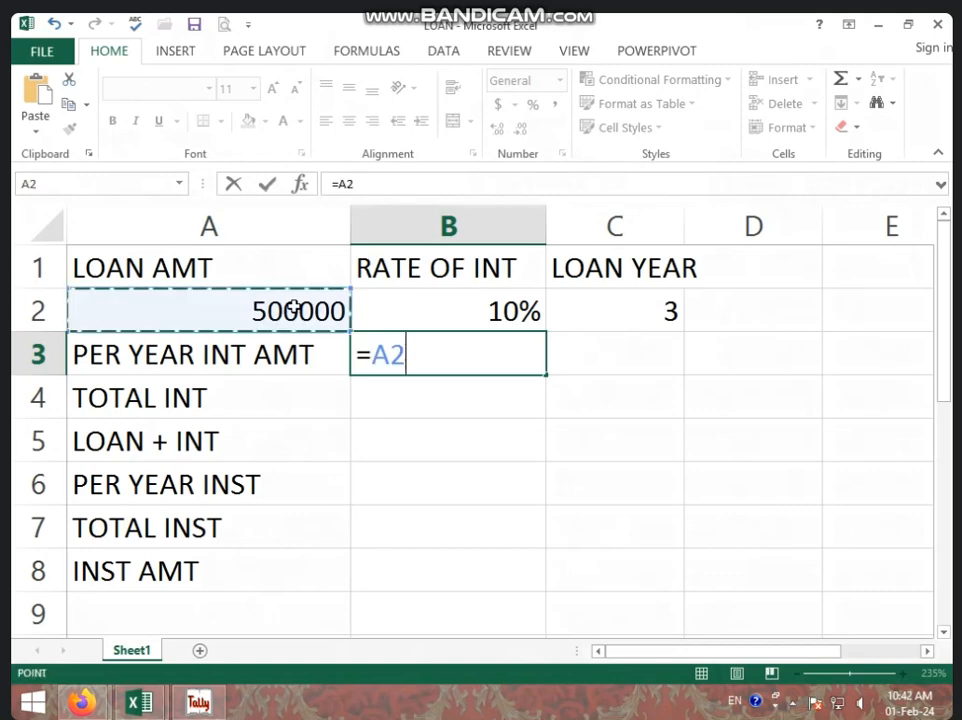
text(*)
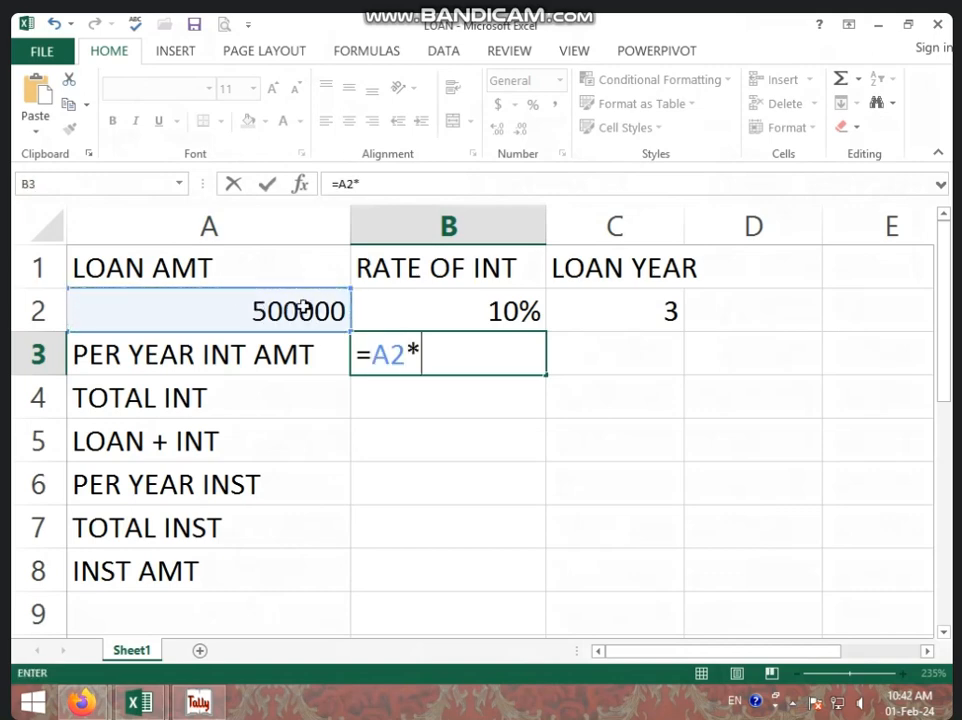
click(456, 308)
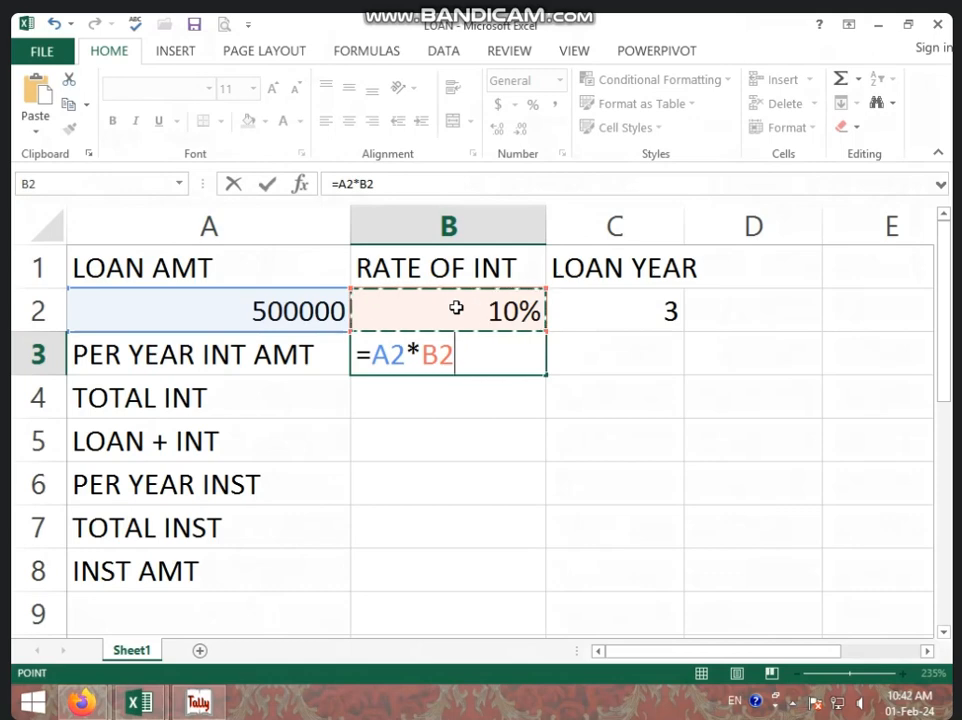
key(Return)
Enter the formula =B3*C2 in B4 for the total interest
click(457, 362)
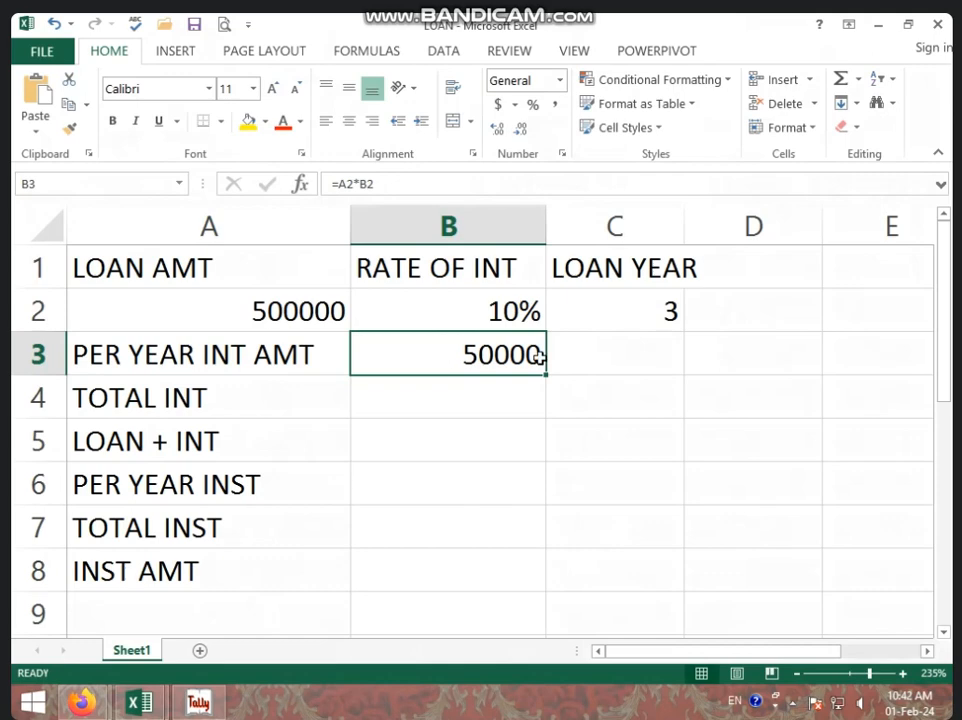
click(632, 314)
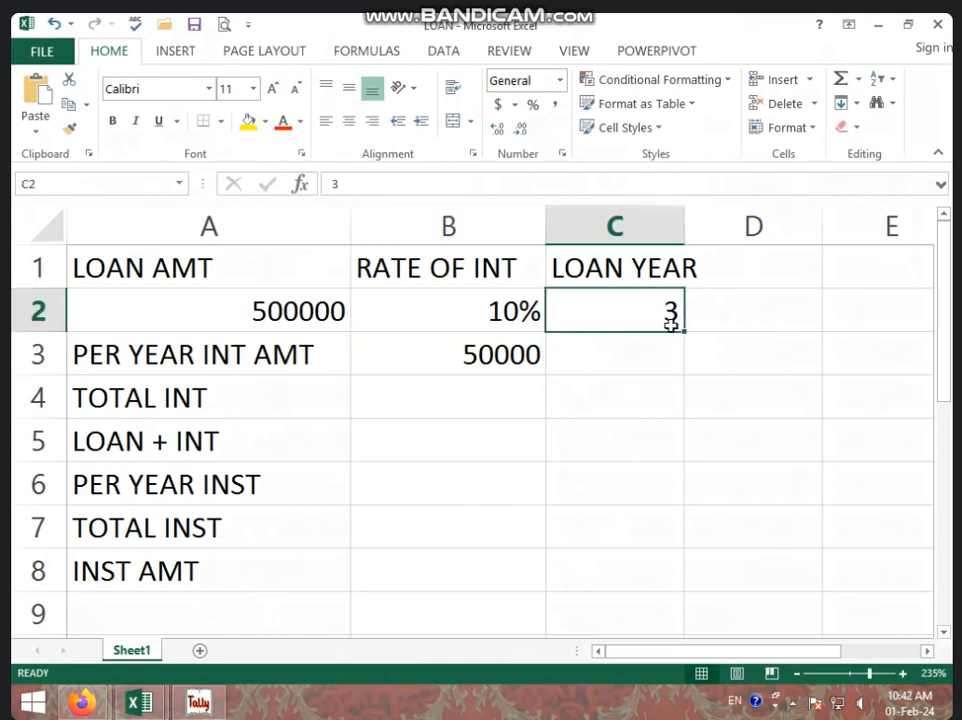
click(527, 383)
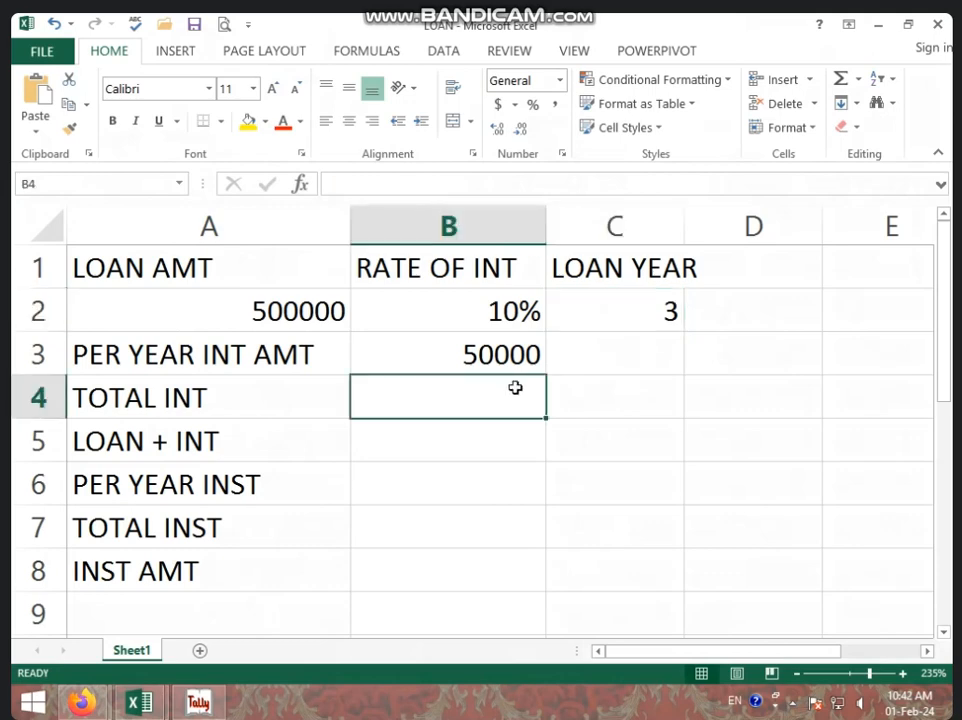
text(=)
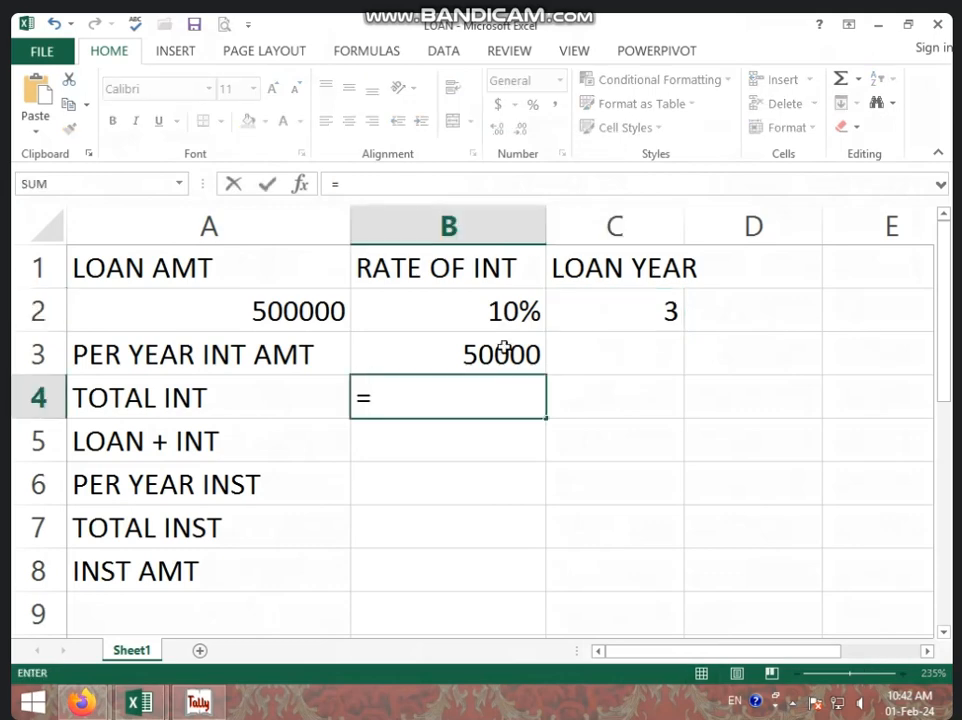
click(505, 347)
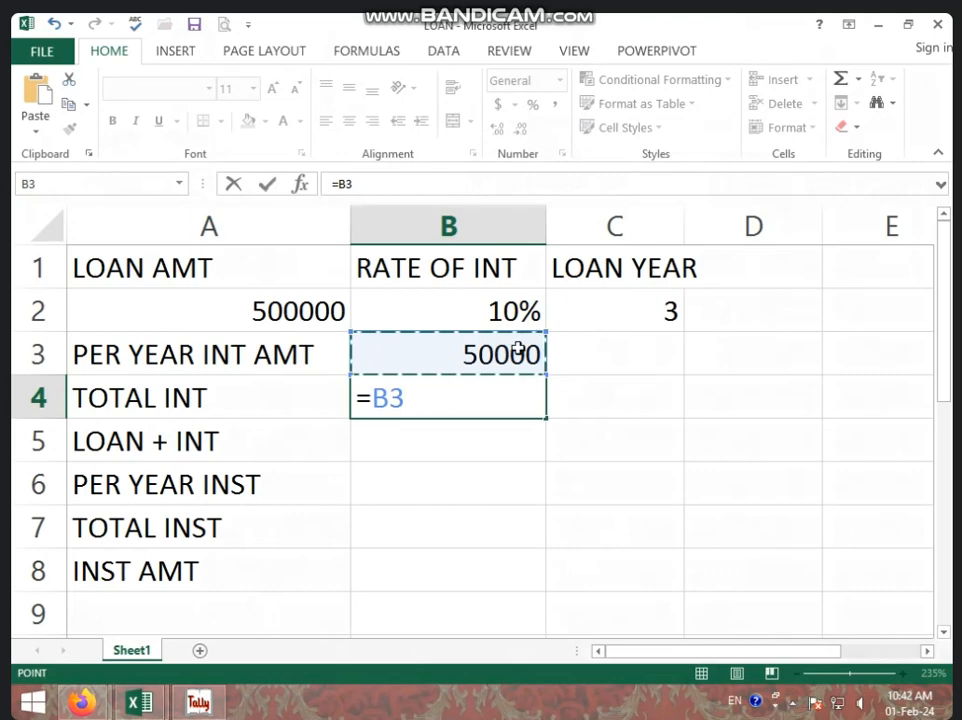
text(*)
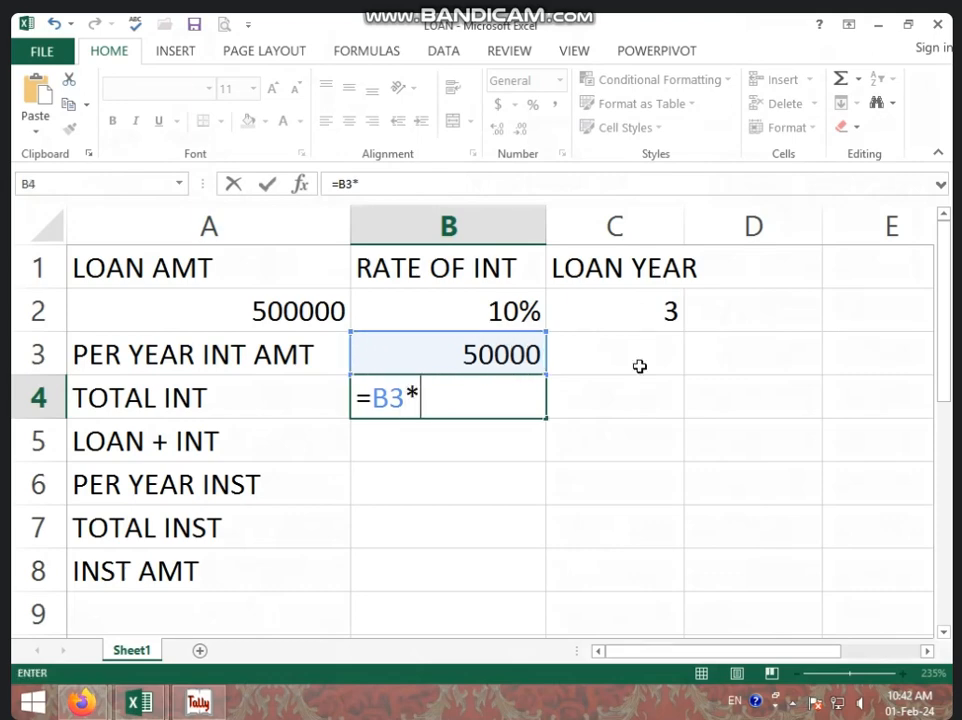
click(646, 295)
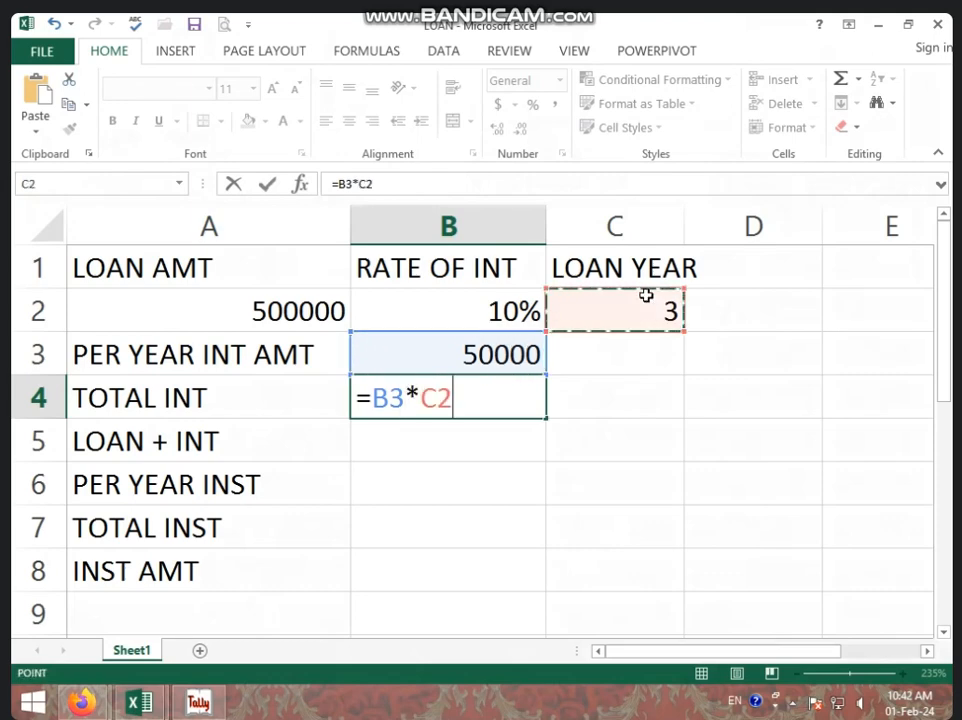
key(Return)
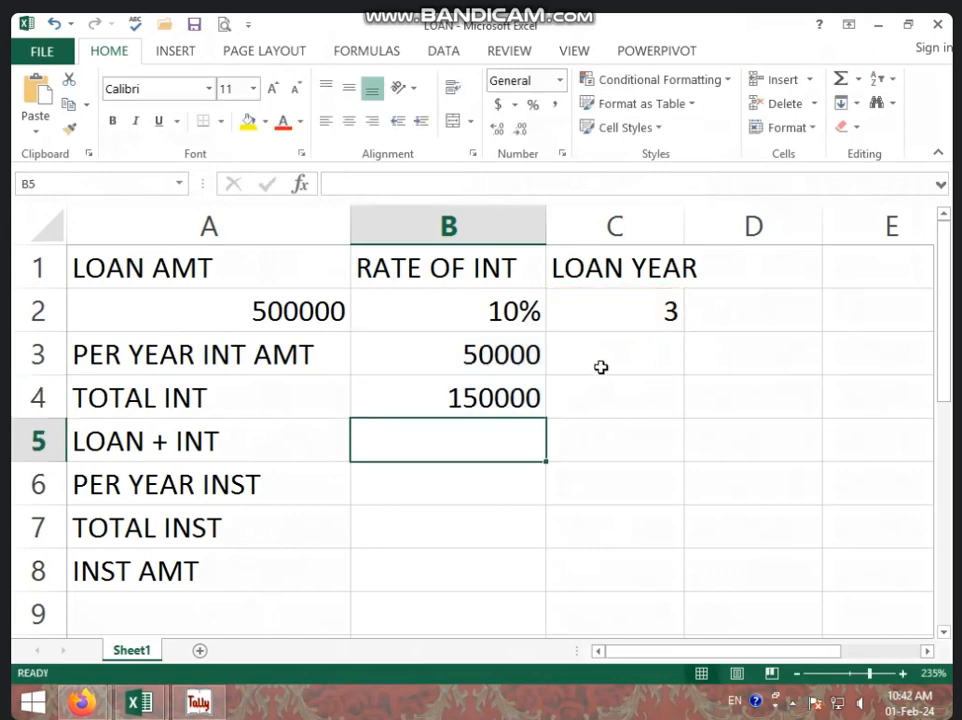
Enter the formula =A2+B4 in B5 for loan plus interest
click(505, 394)
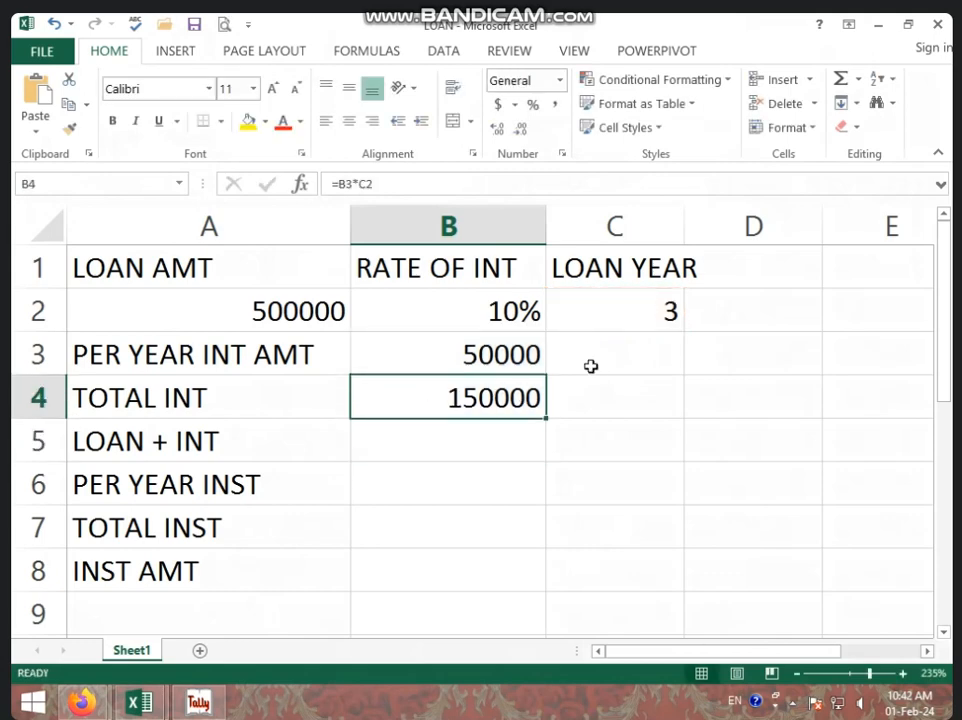
click(524, 354)
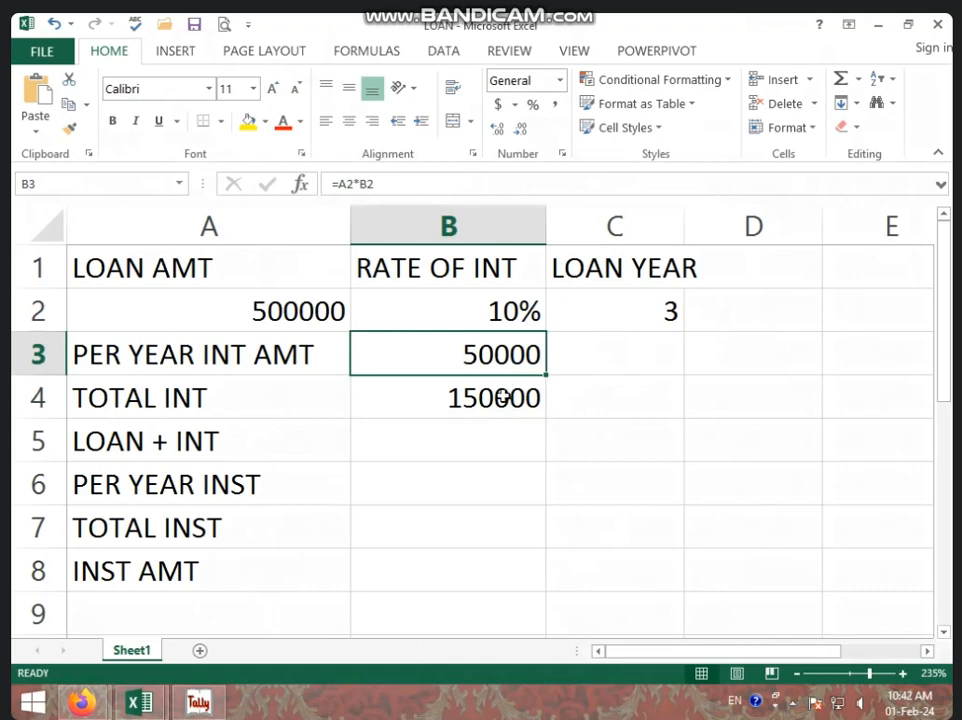
click(500, 395)
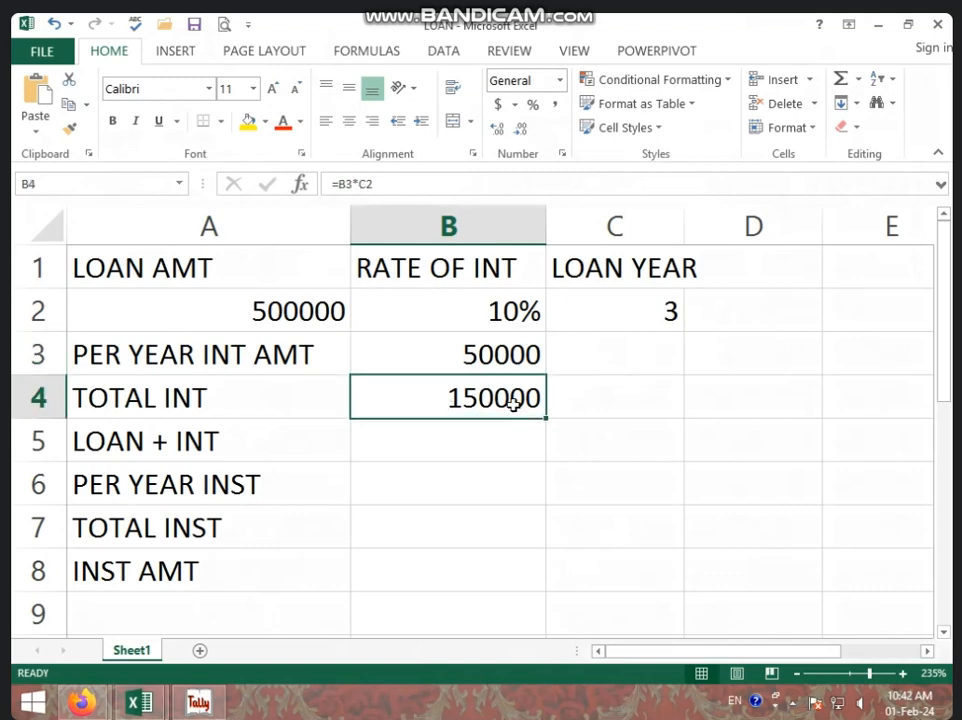
click(321, 322)
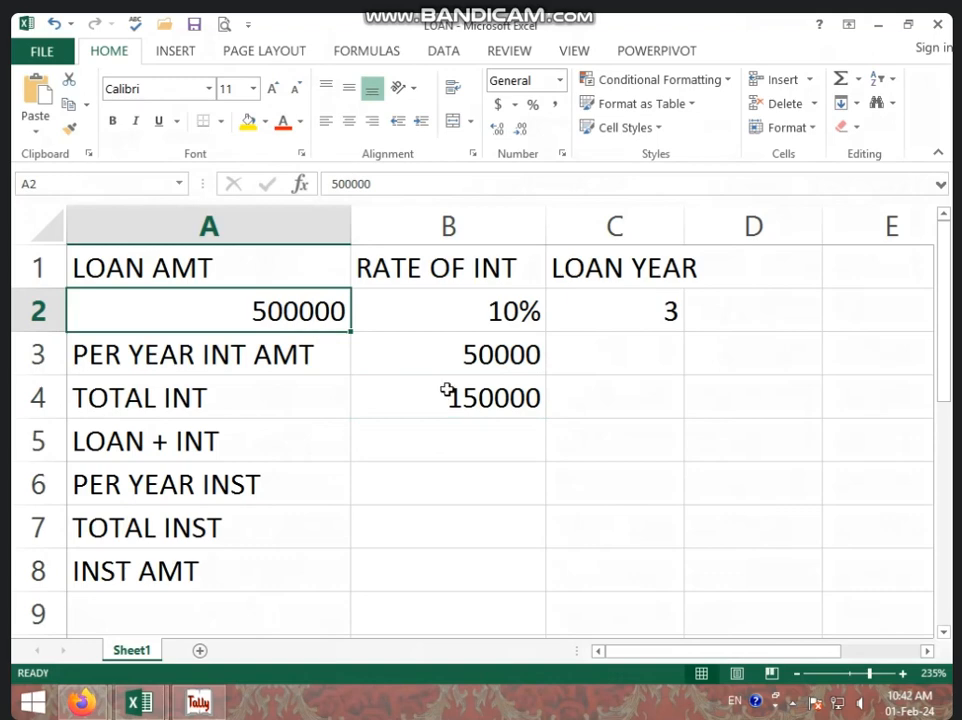
click(395, 404)
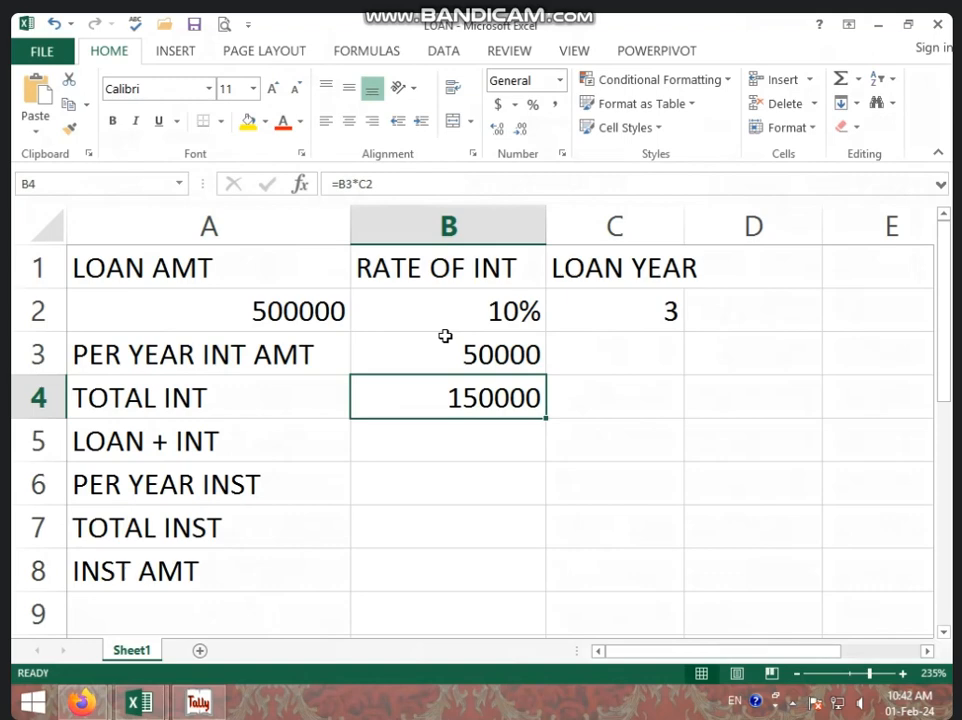
click(444, 430)
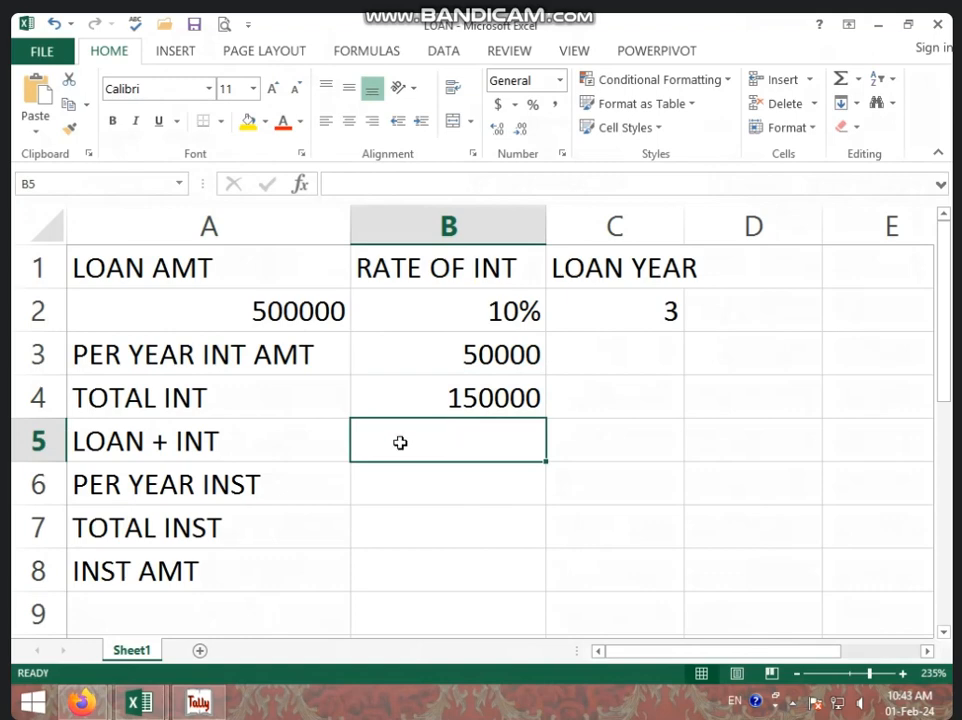
text(=)
click(303, 307)
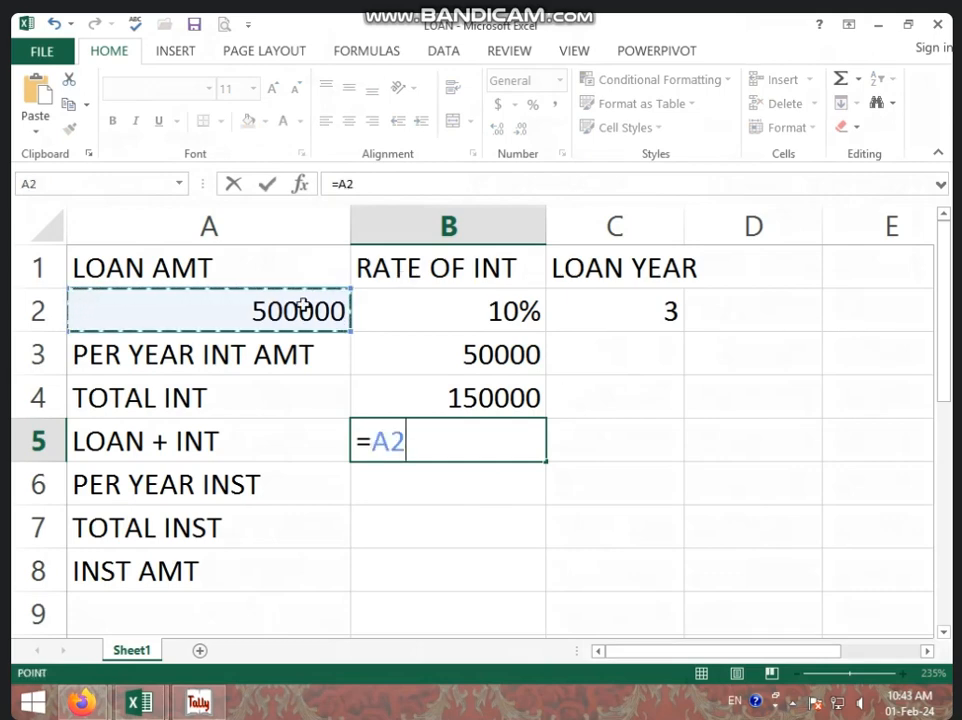
text(+)
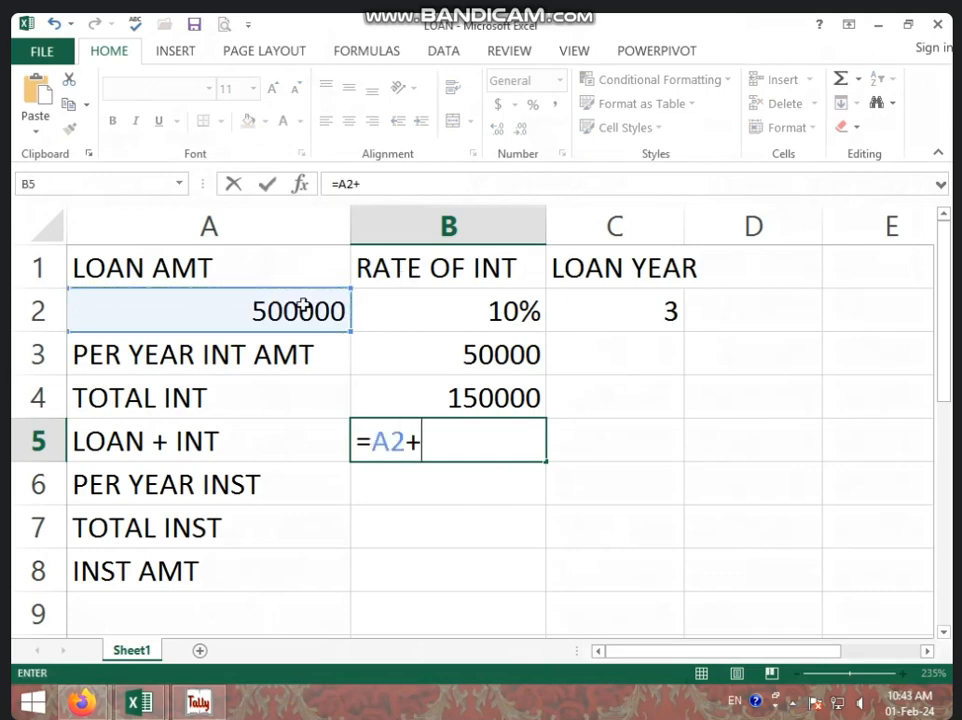
click(450, 410)
key(Return)
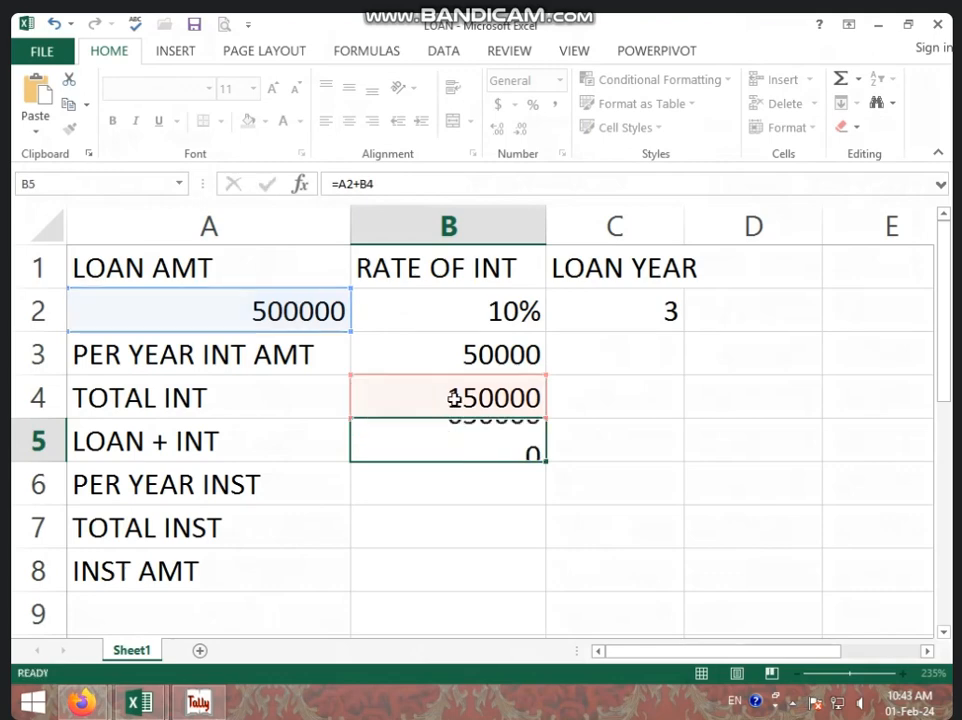
Enter 12 in B6 as the number of installments per year
click(453, 439)
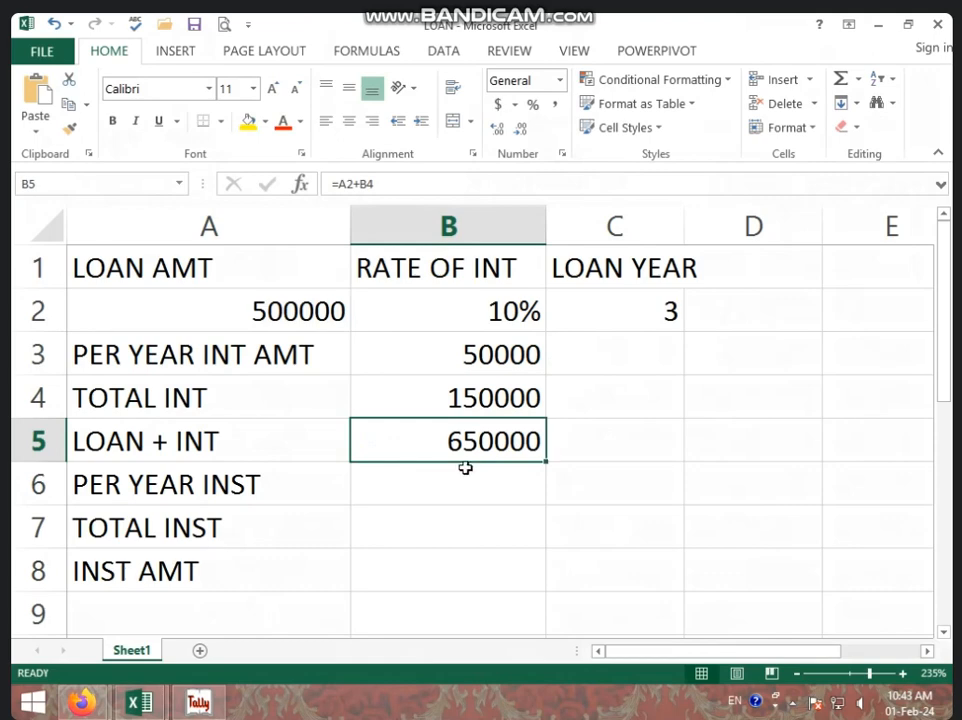
click(415, 482)
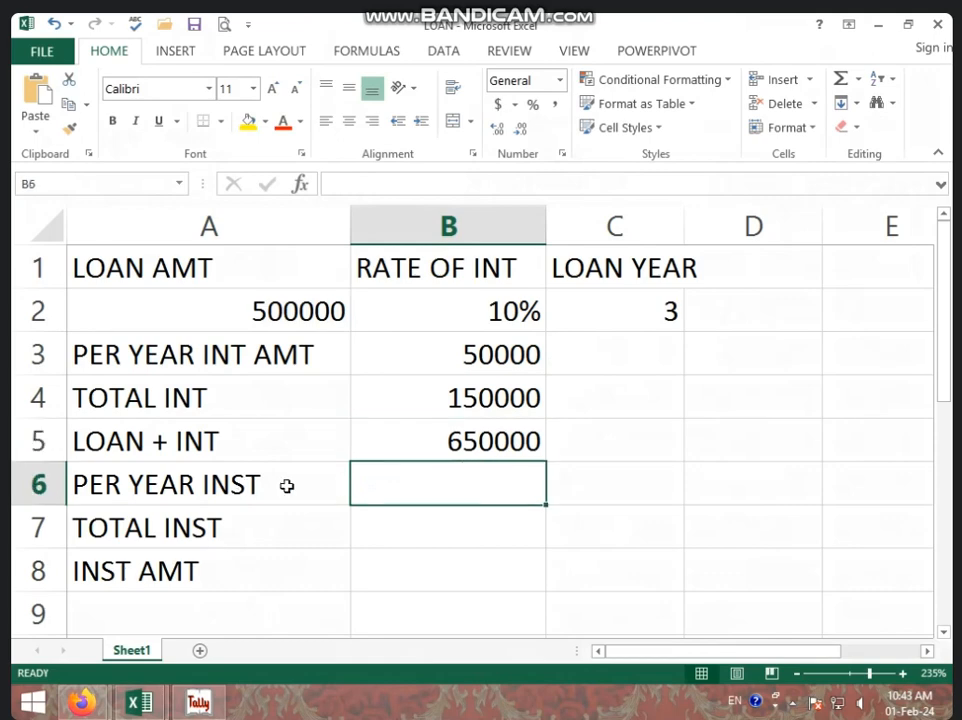
click(488, 437)
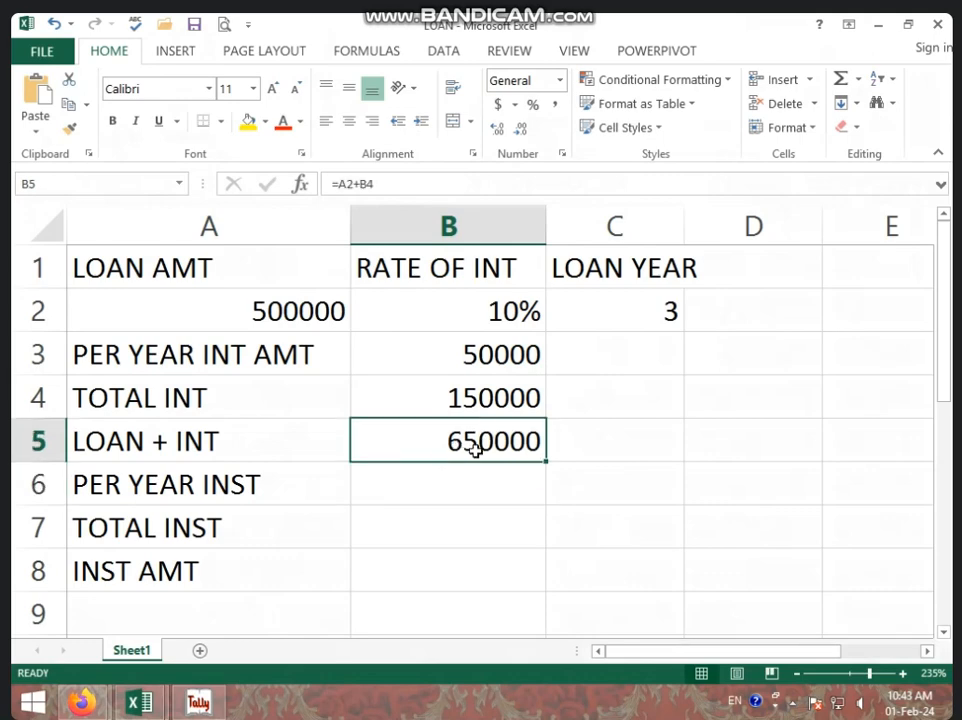
click(395, 490)
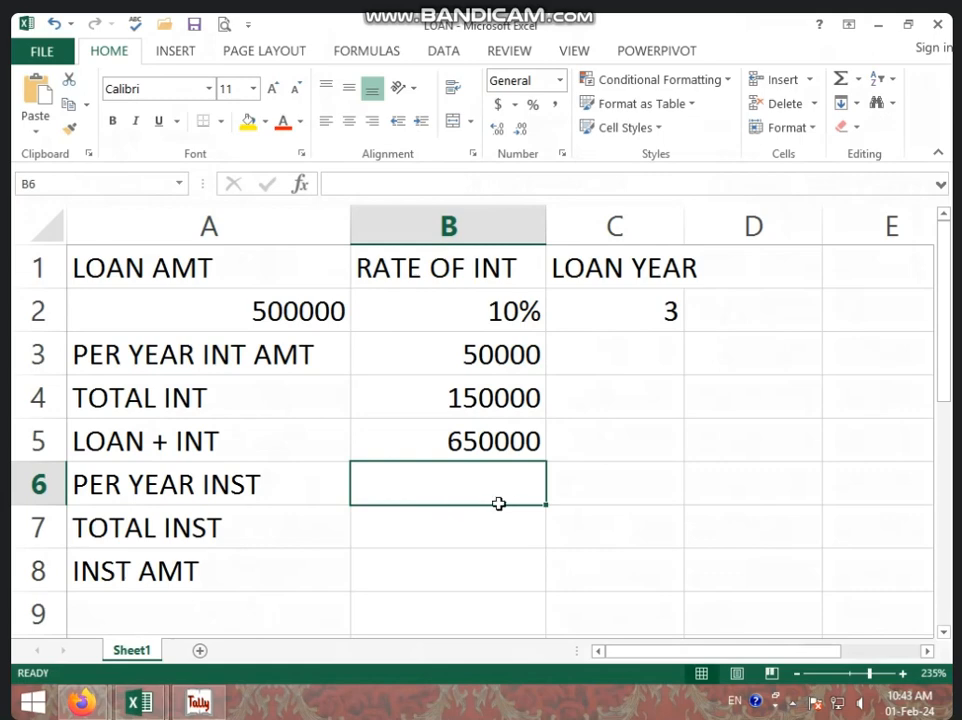
text(12)
key(Return)
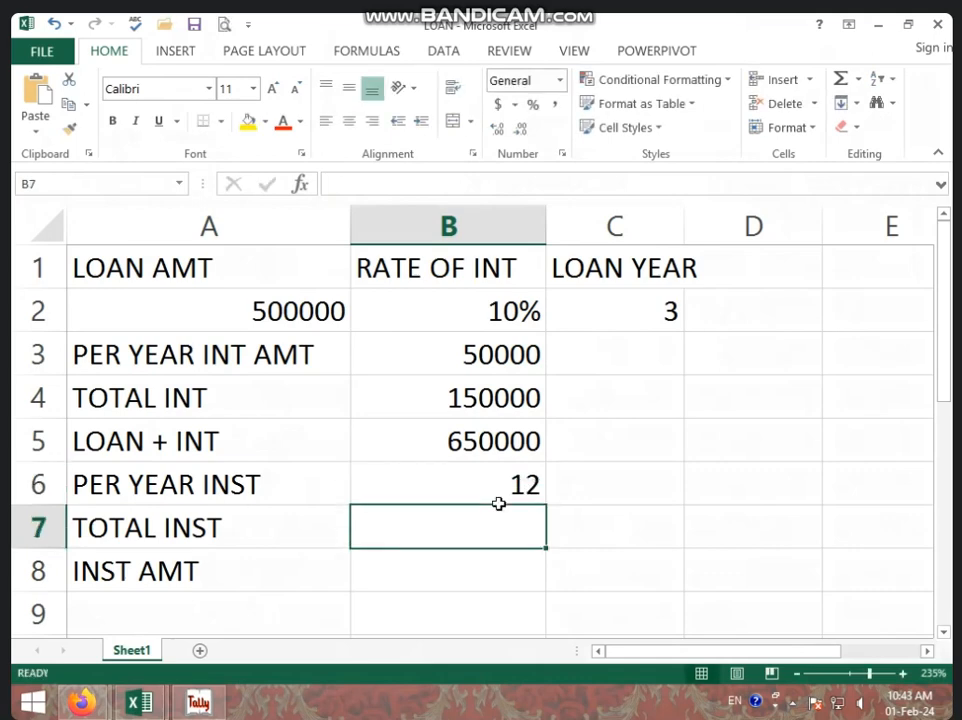
Enter the formula =B6*C2 in B7 for the total number of installments
click(508, 475)
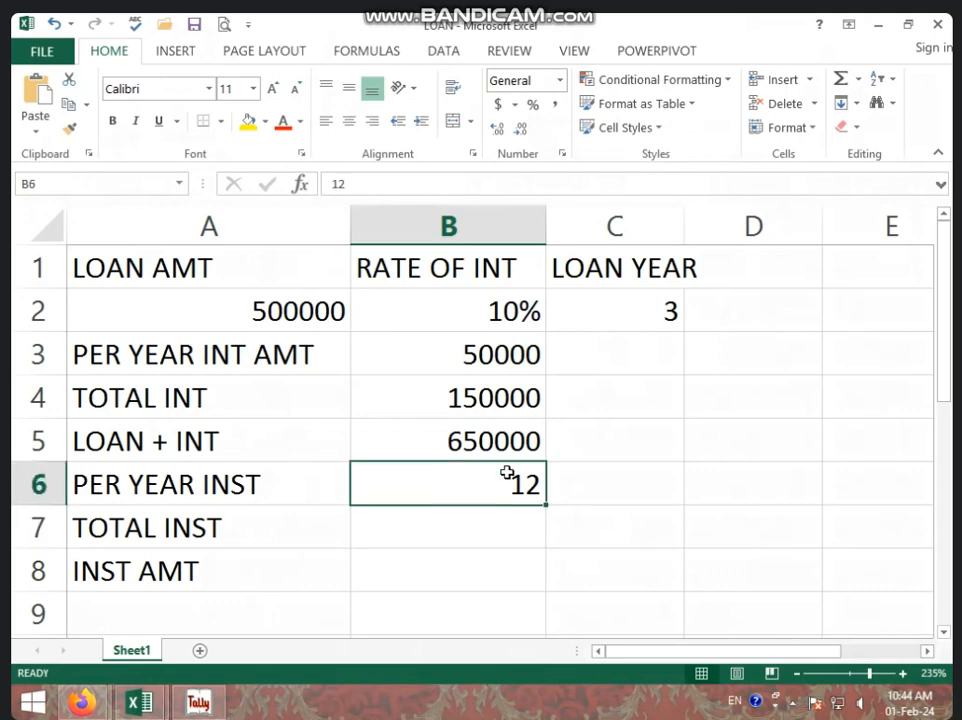
click(545, 523)
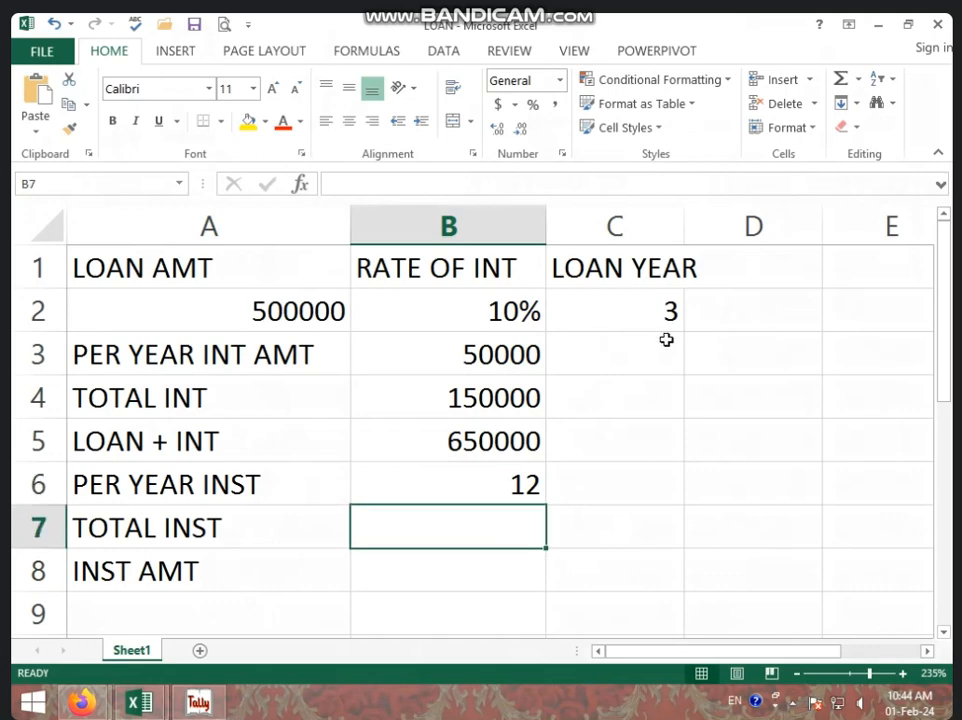
text(=)
click(465, 471)
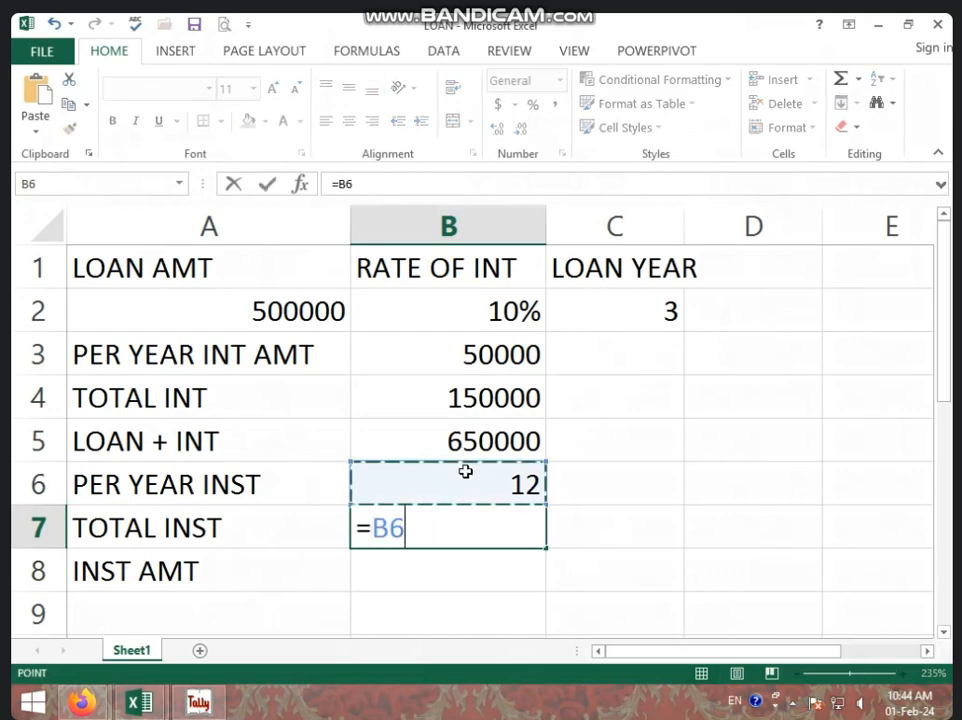
text(*)
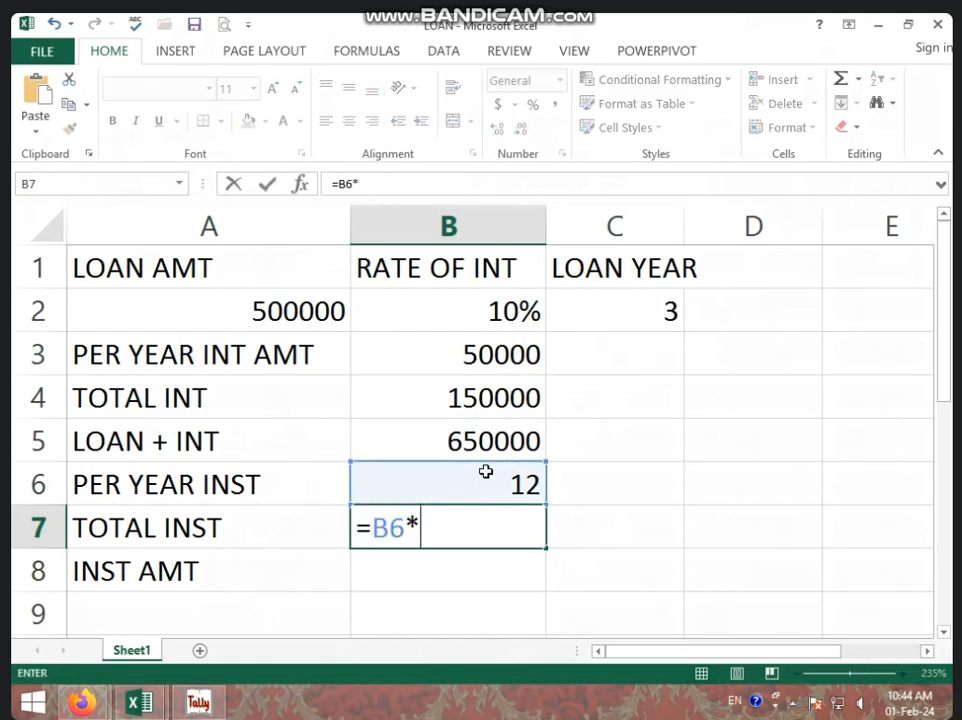
click(626, 308)
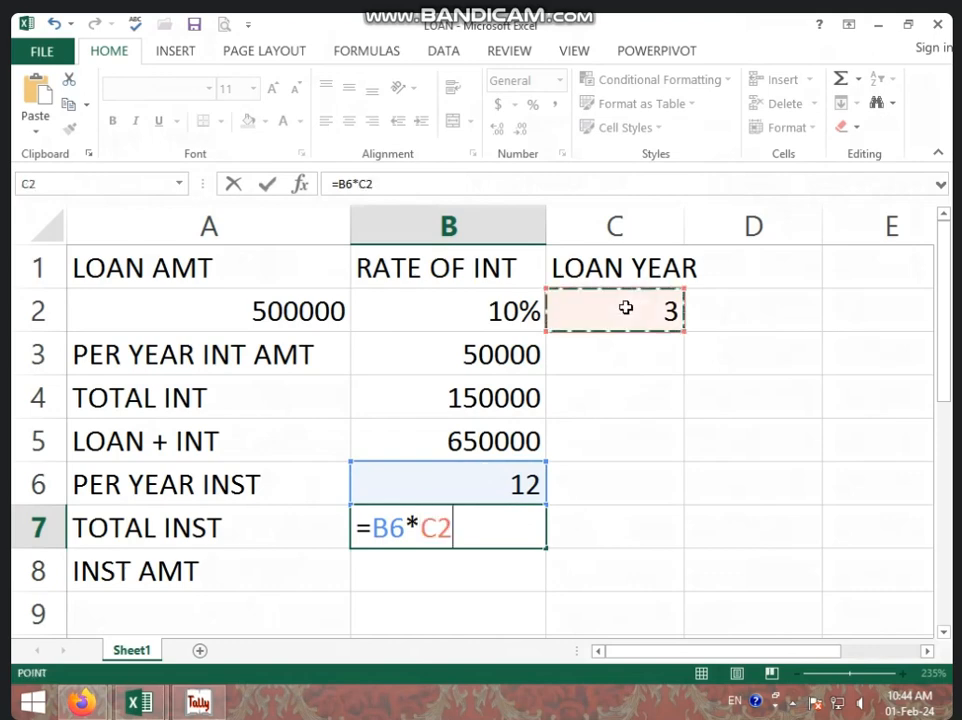
key(Return)
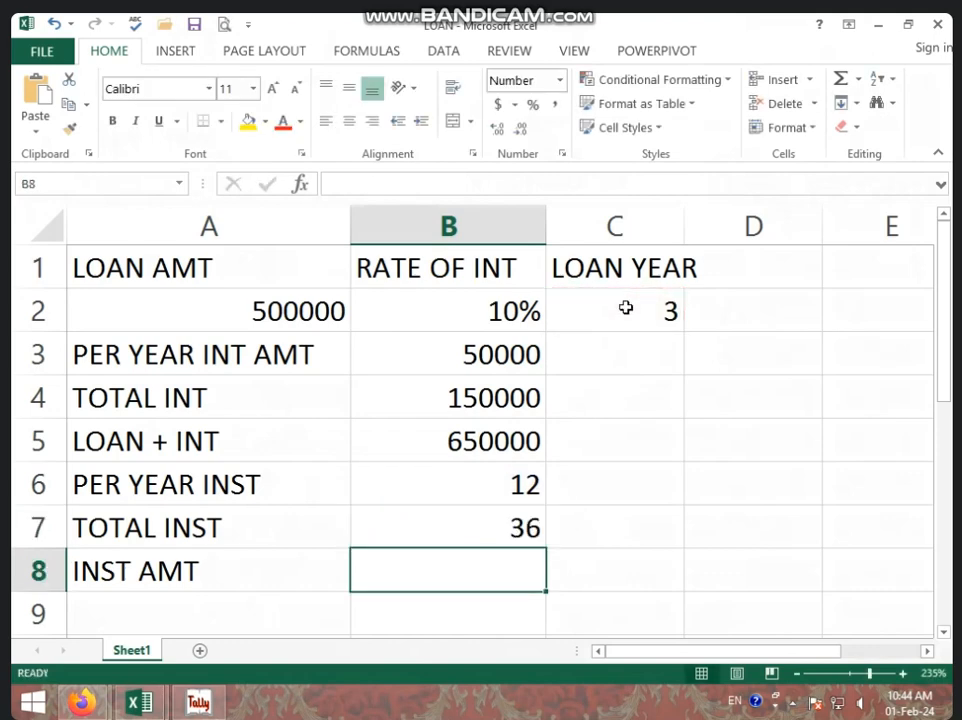
Enter the formula =B5/B7 in B8 for the installment amount
click(520, 528)
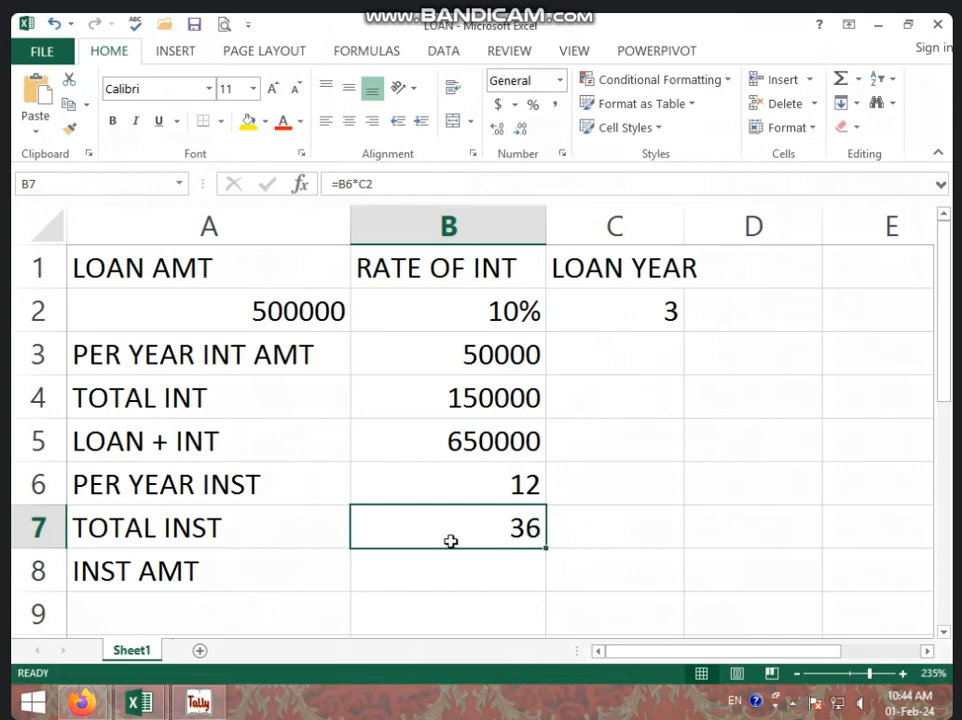
click(410, 576)
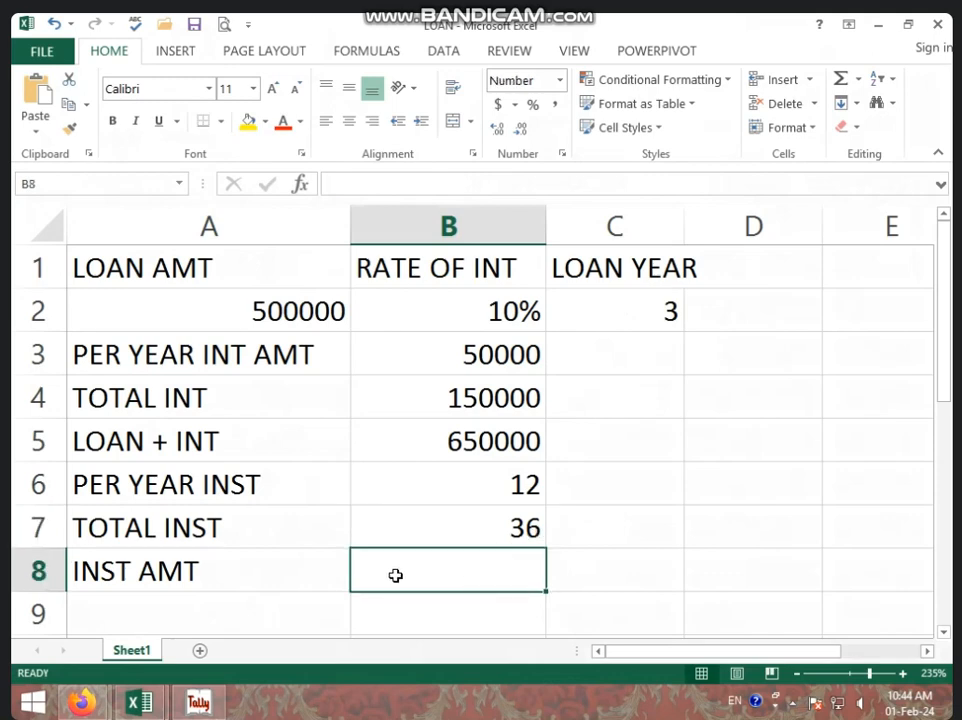
click(515, 527)
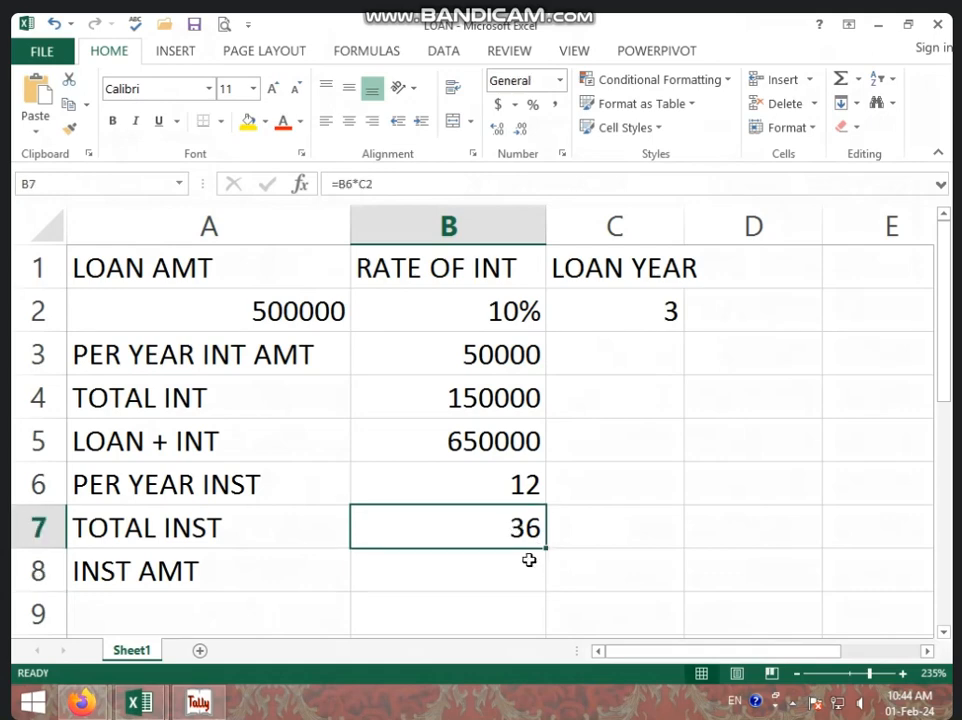
click(514, 560)
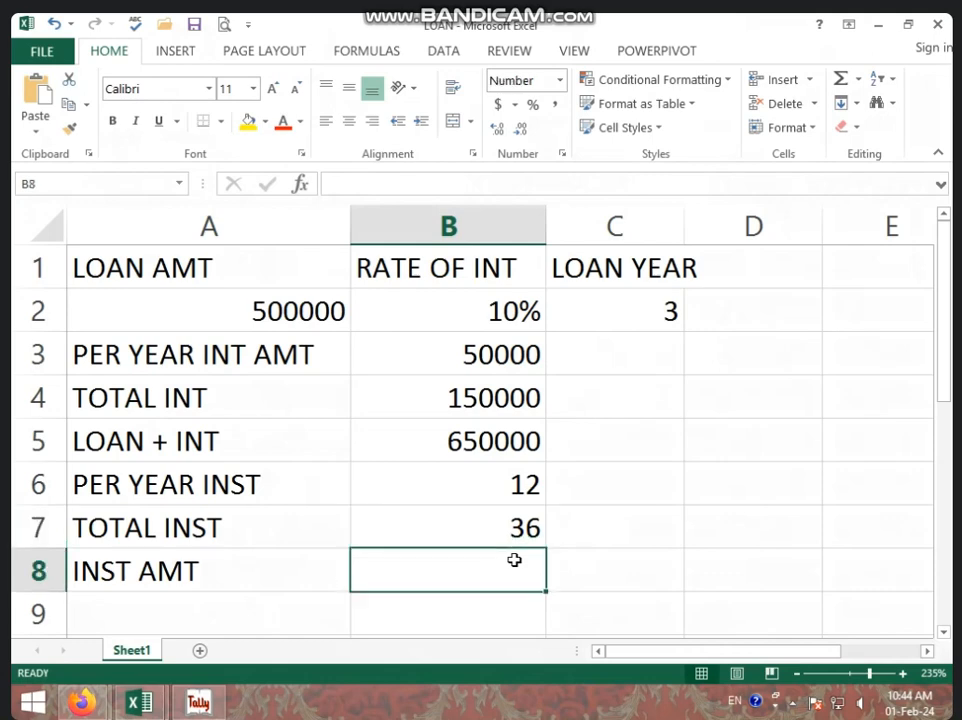
text(=)
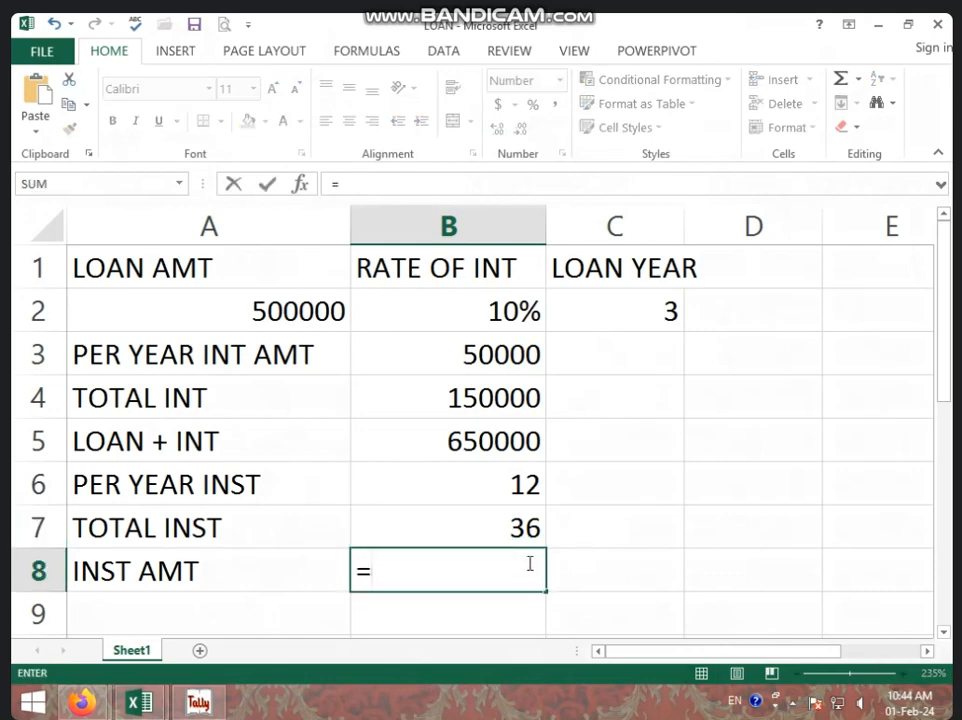
click(483, 440)
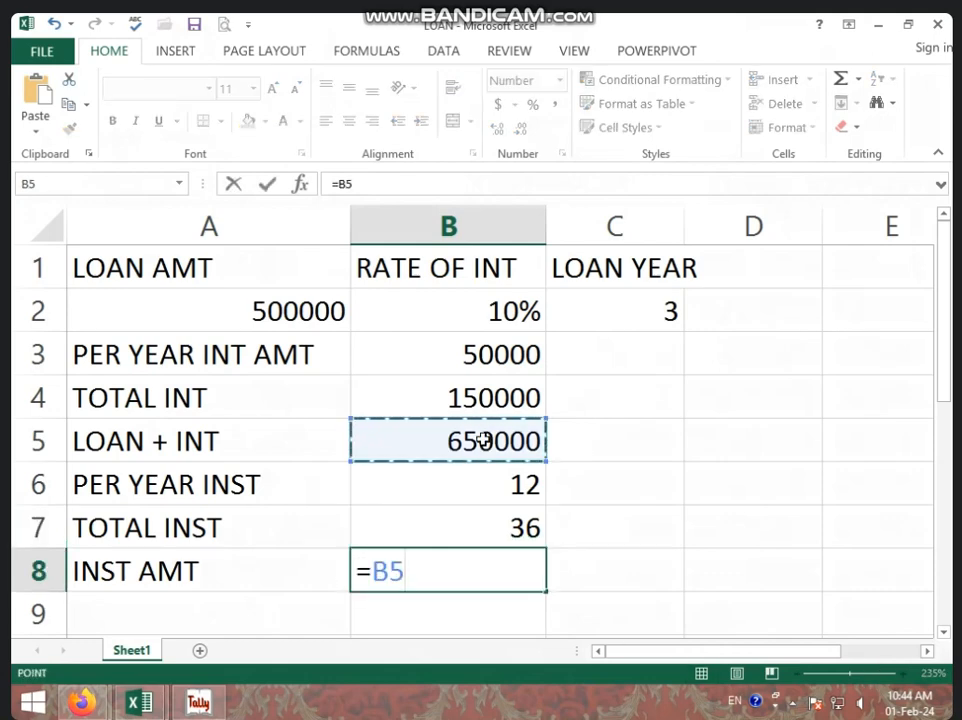
text(/)
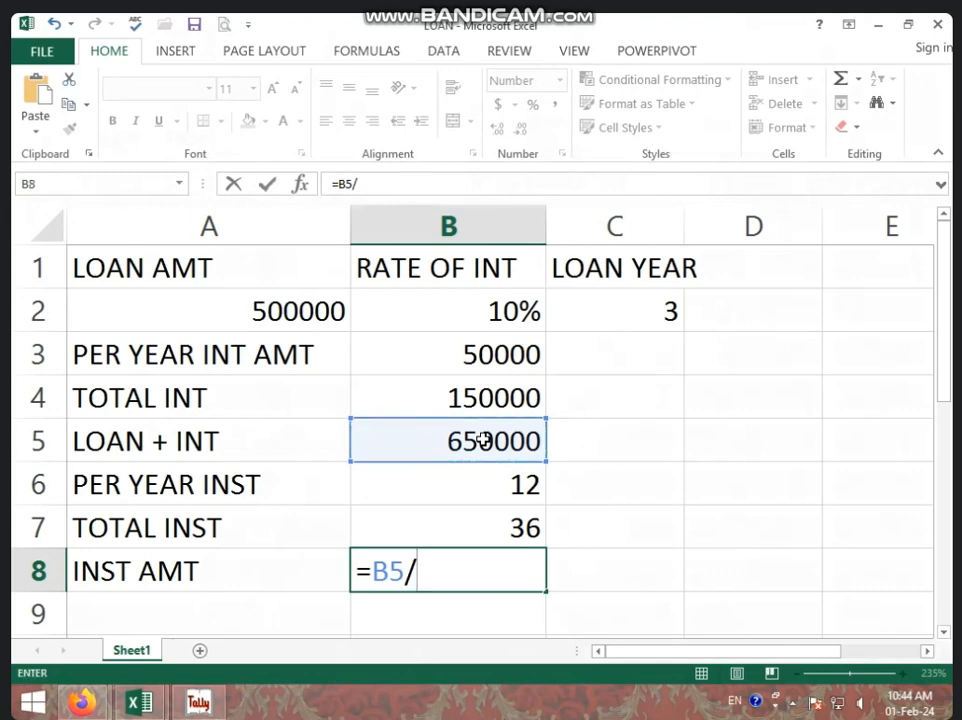
click(494, 533)
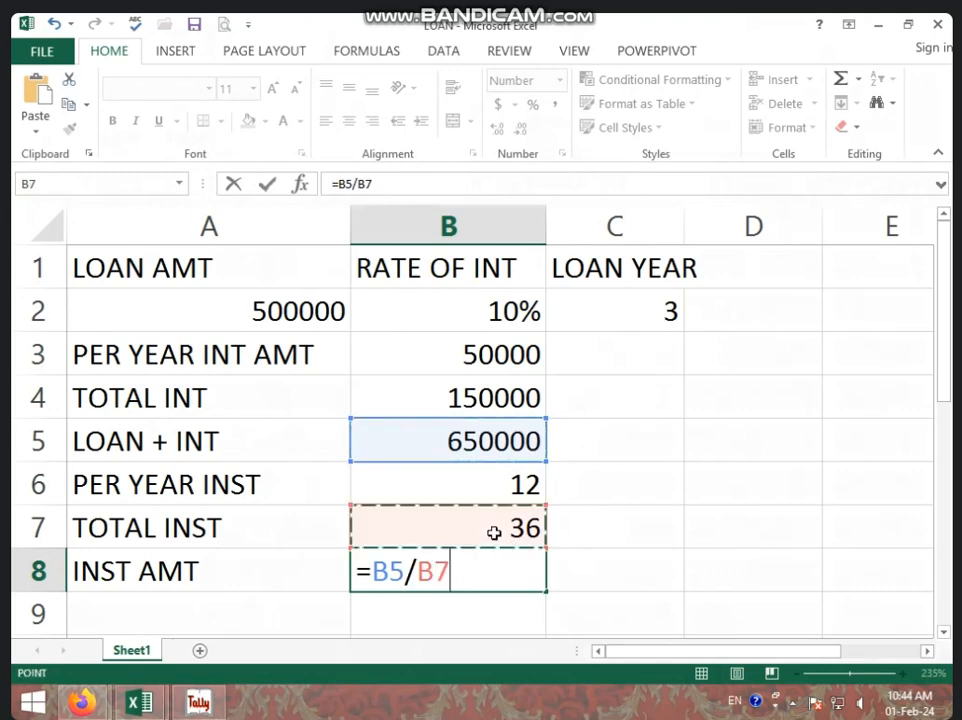
key(Return)
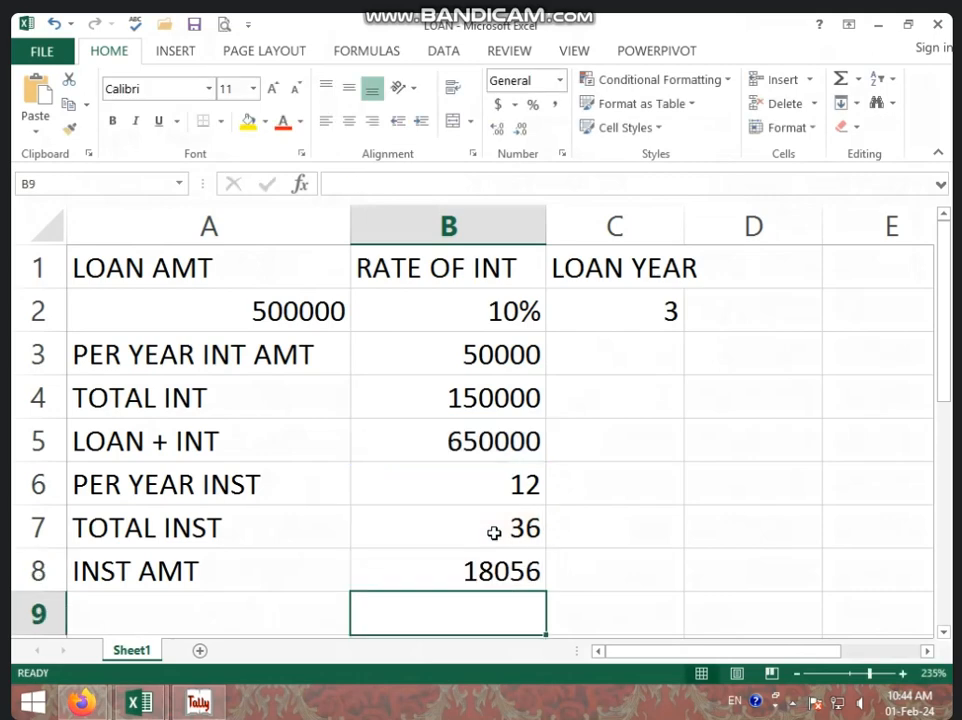
Set the per year installments in B6 to 6
click(493, 569)
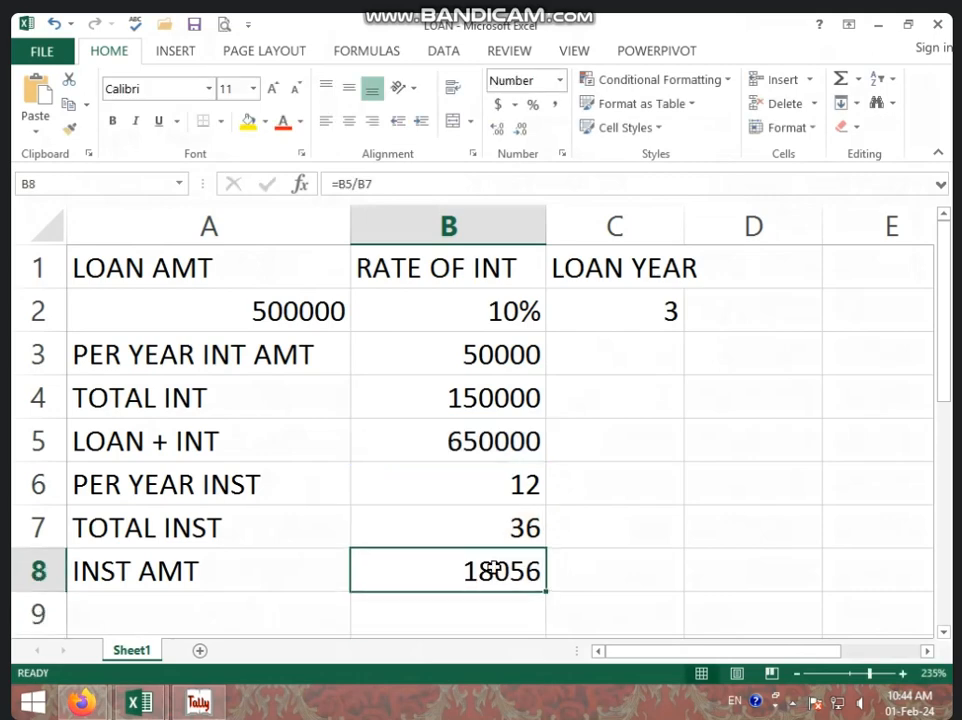
click(449, 541)
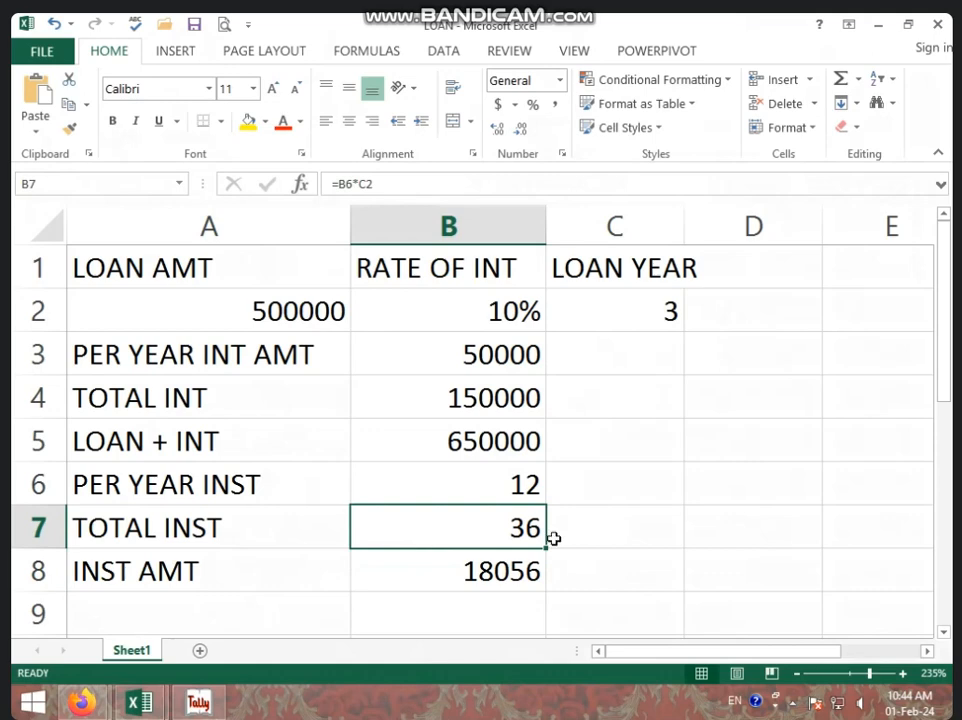
click(428, 576)
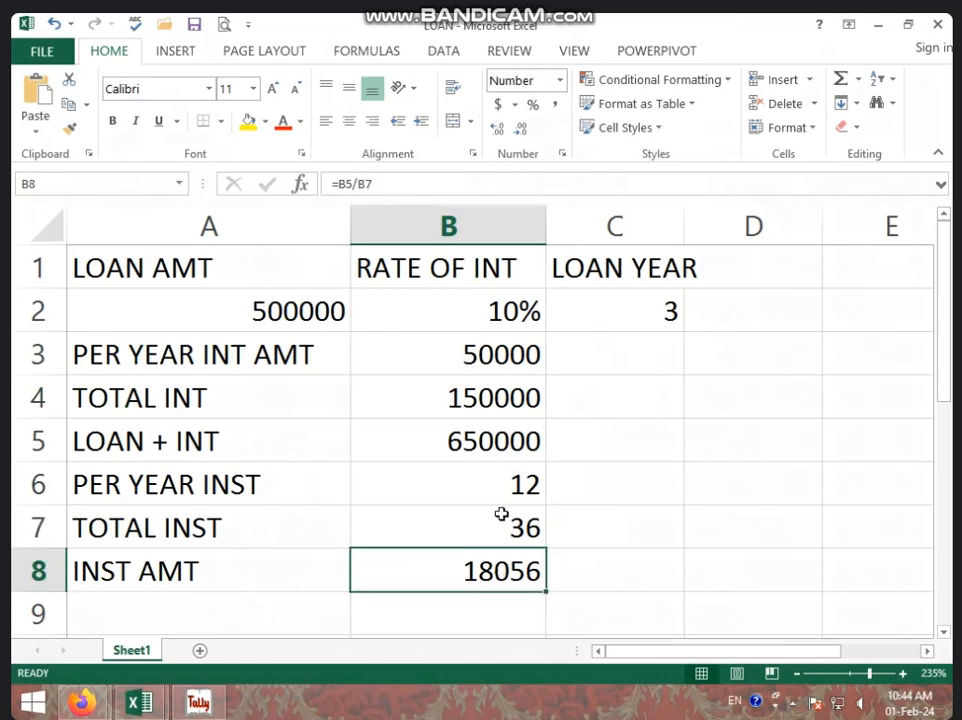
click(502, 476)
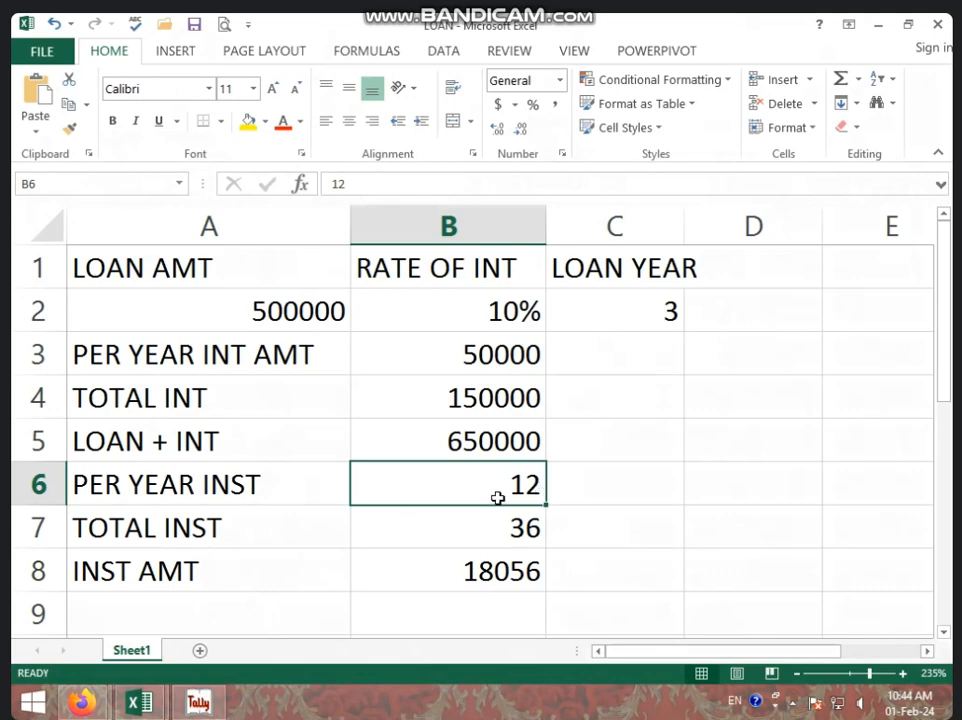
text(6)
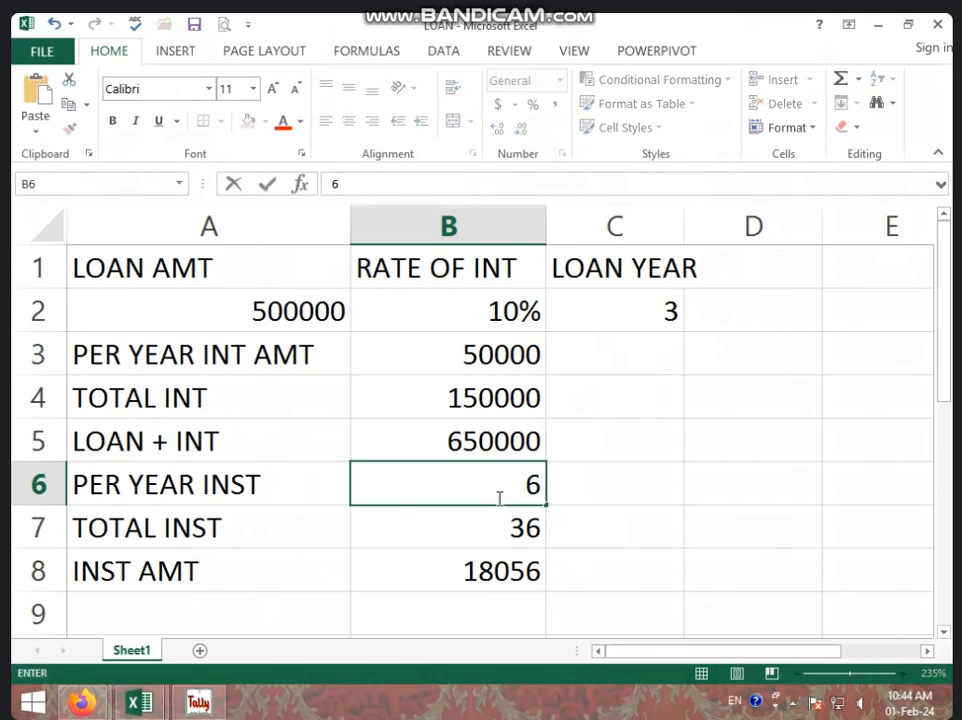
key(Return)
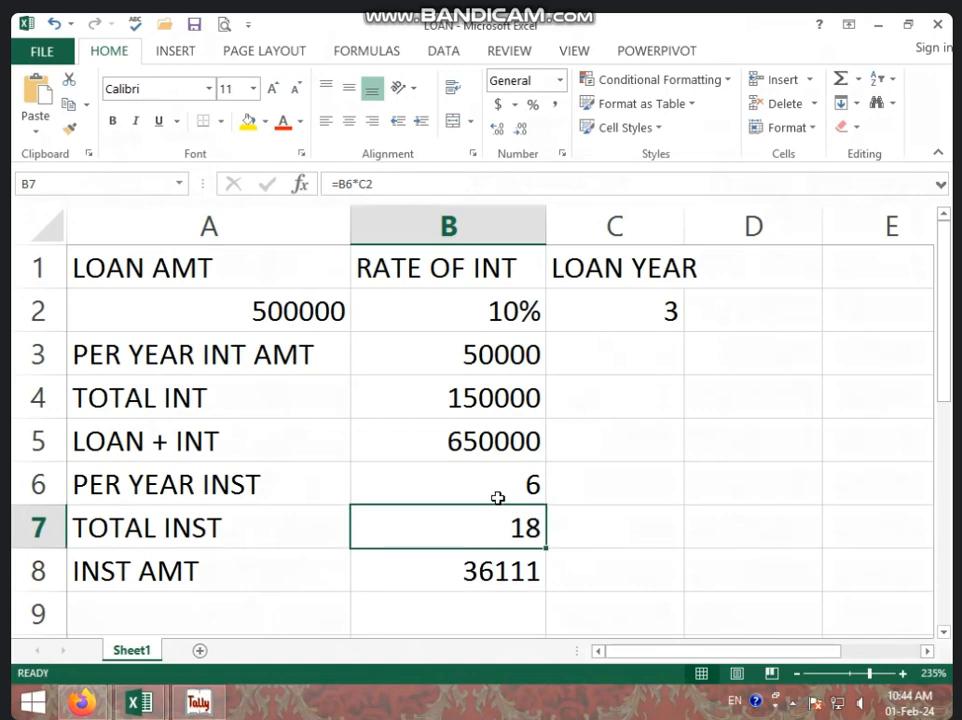
Set the per year installments in B6 back to 12
click(541, 574)
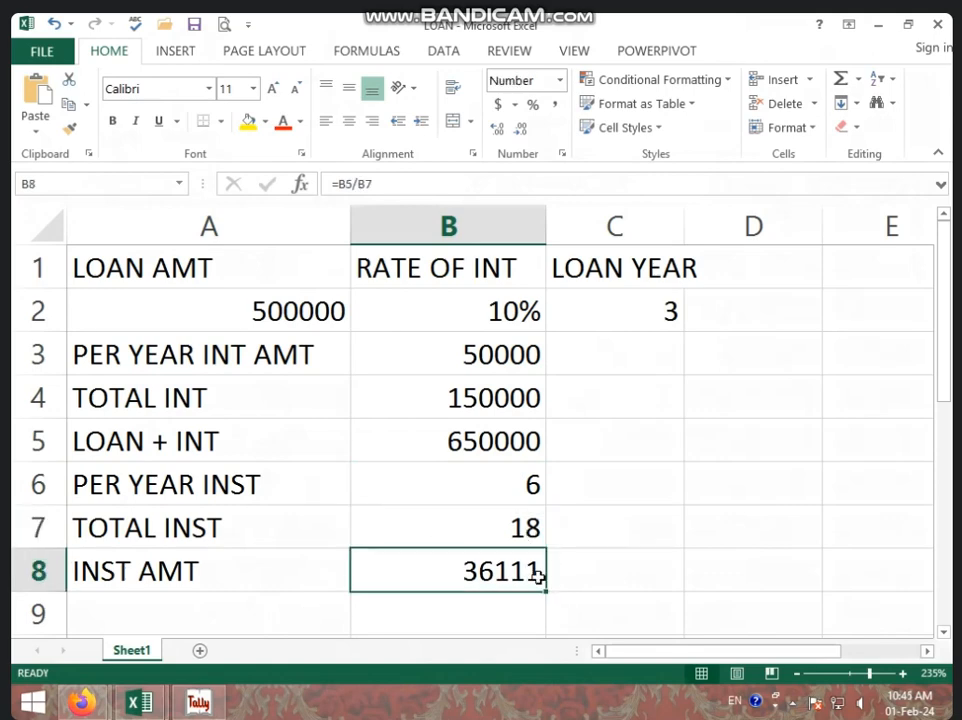
click(497, 502)
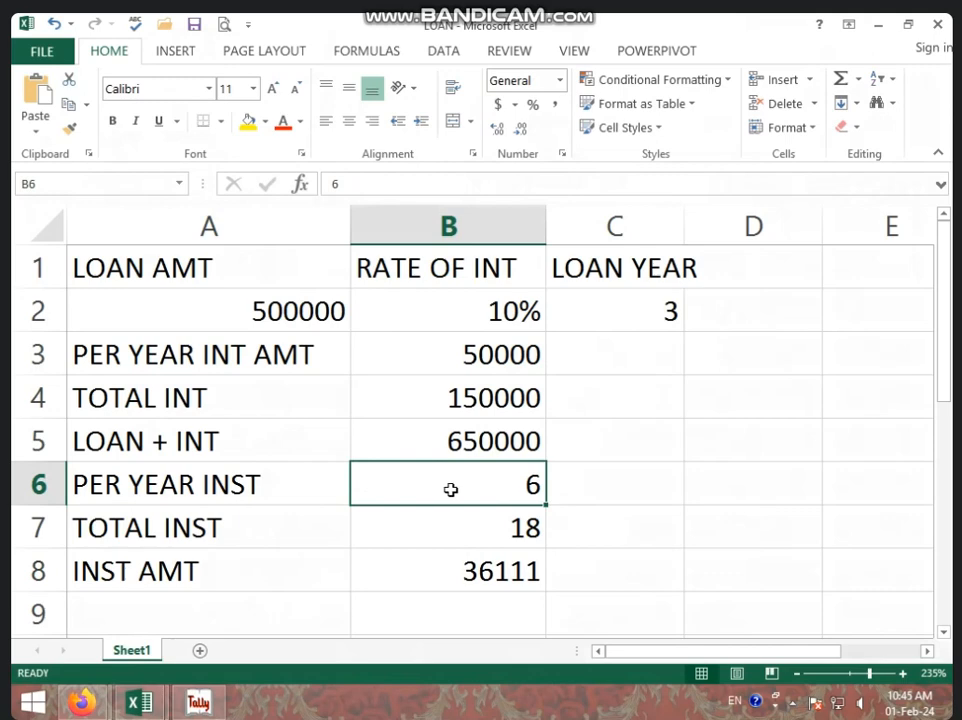
text(12)
key(Return)
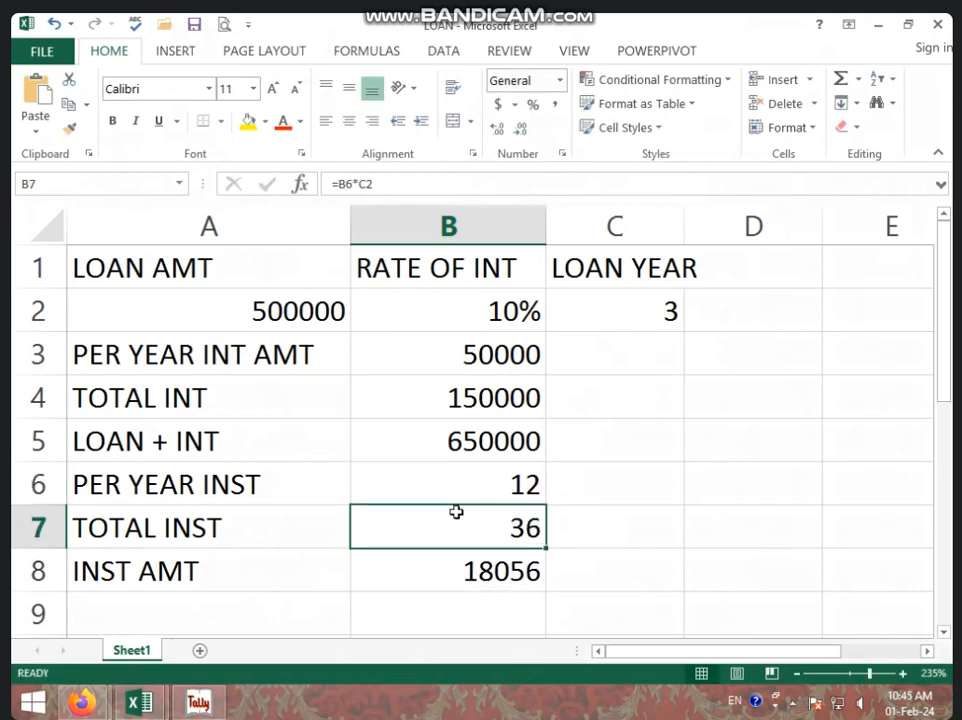
Inspect the formulas behind the total installments in B7 and the total interest in B4
click(451, 558)
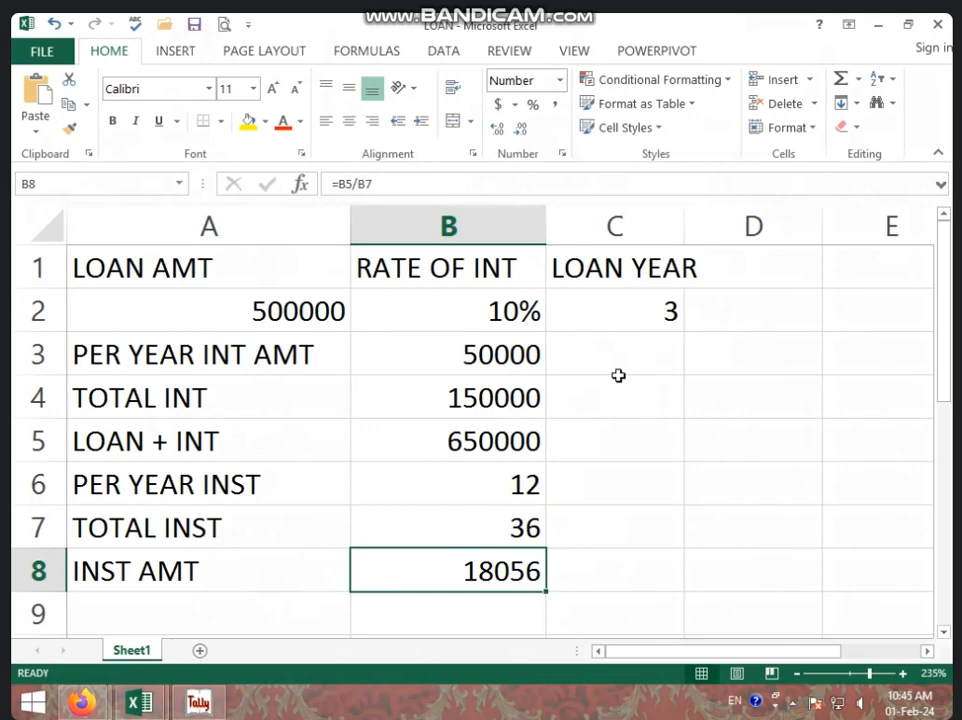
click(501, 530)
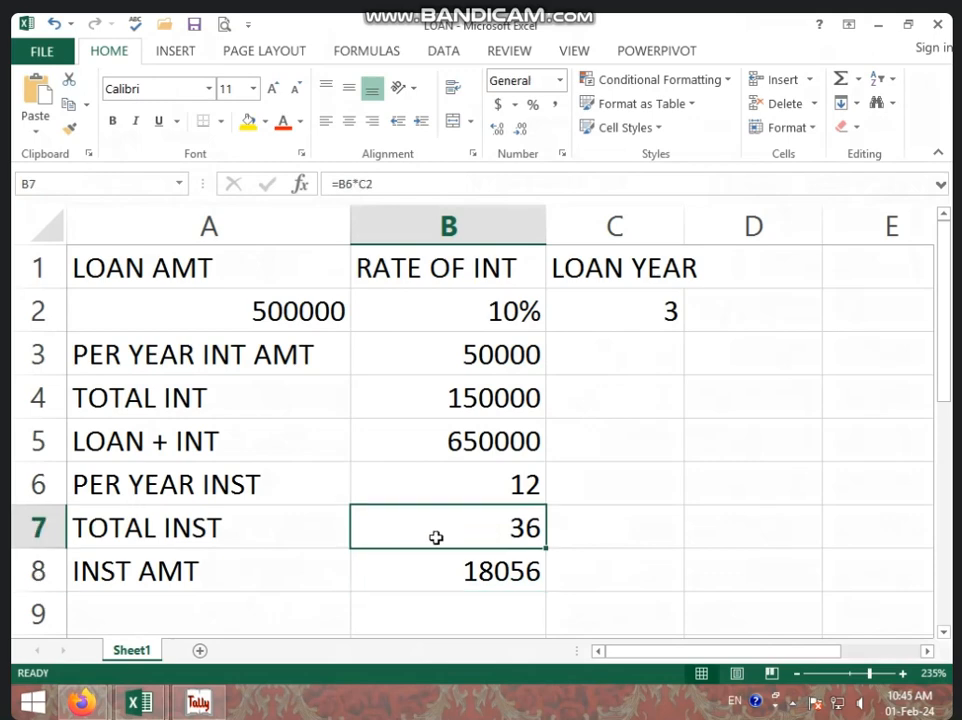
double_click(517, 527)
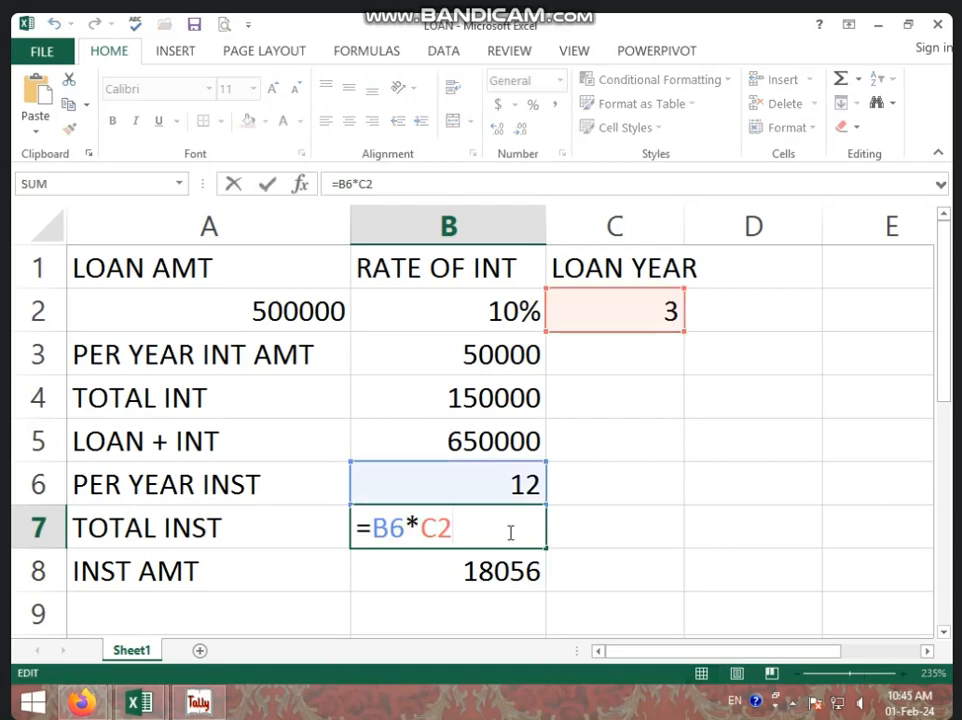
click(429, 397)
double_click(484, 400)
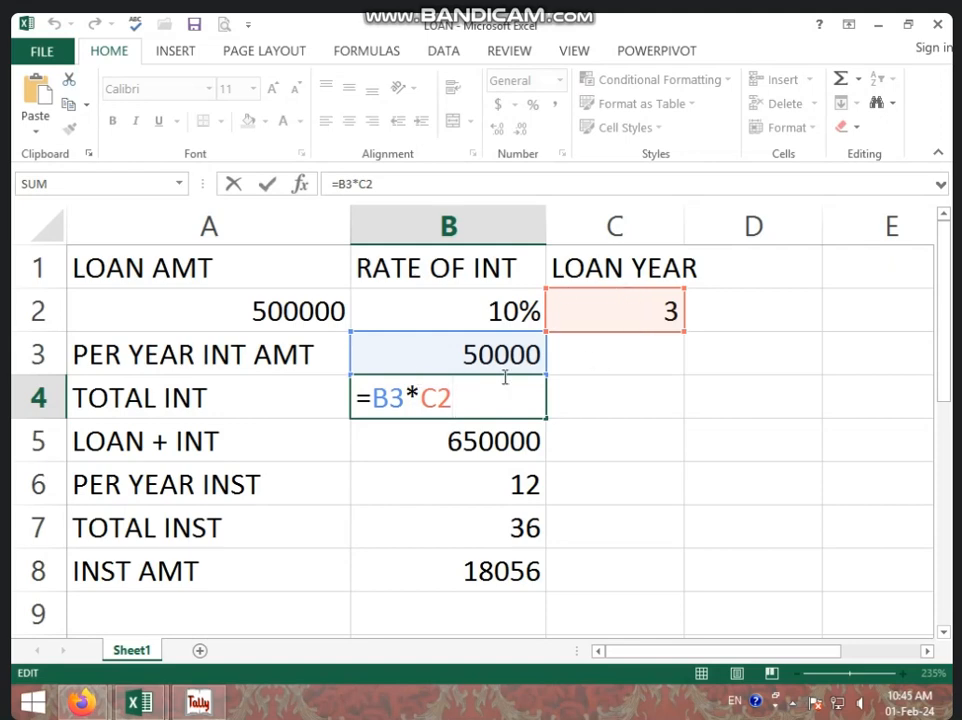
click(585, 434)
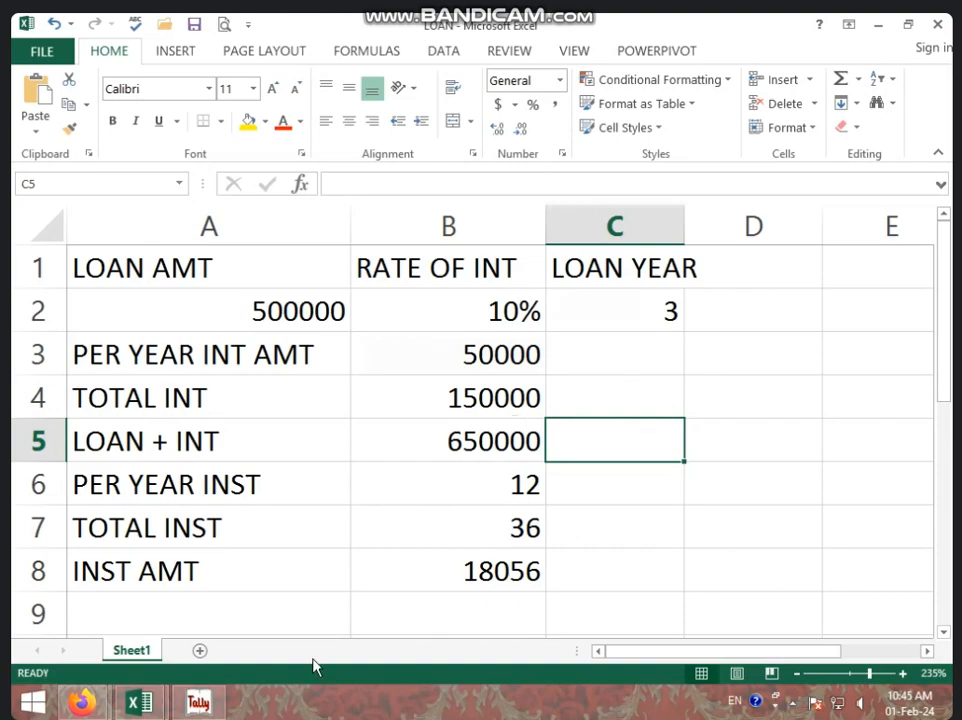
Switch to Tally and open single ledger creation under accounts information
click(216, 706)
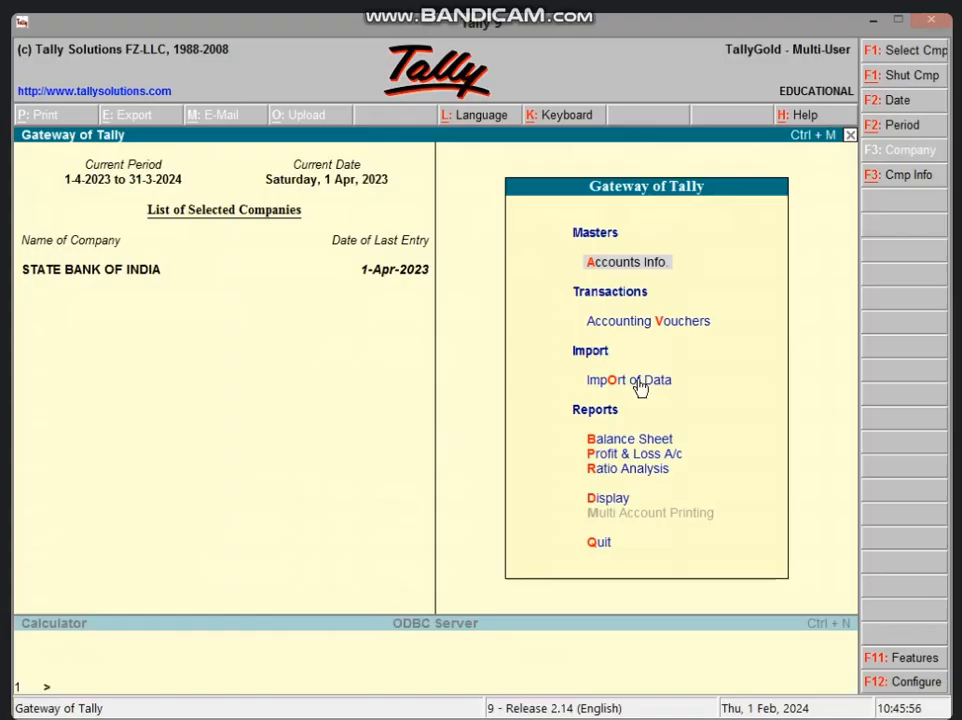
key(Return)
key(l)
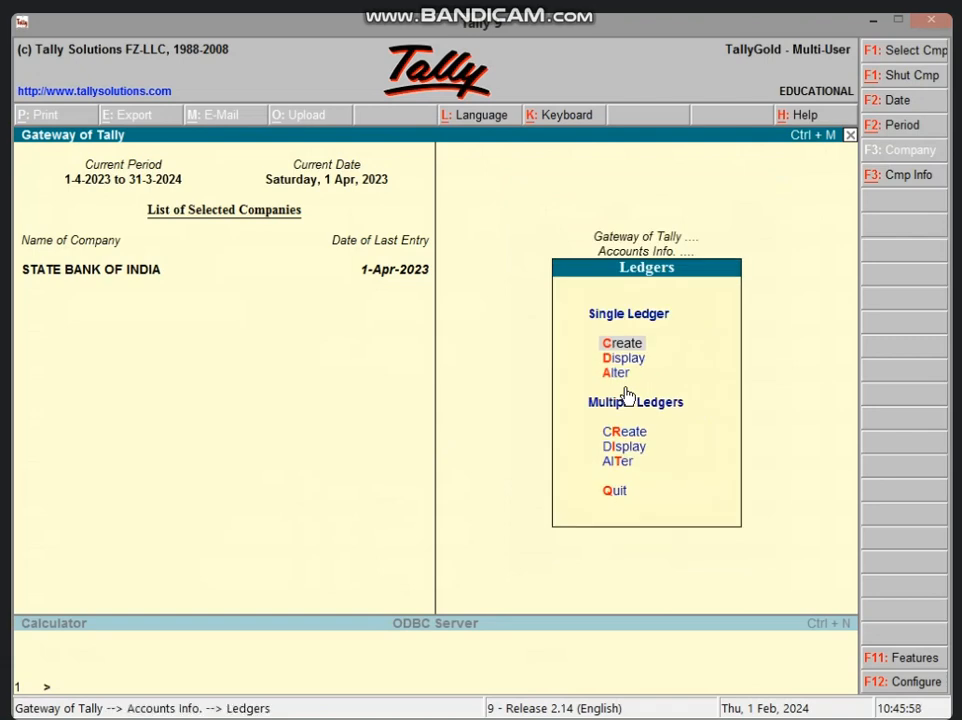
key(Return)
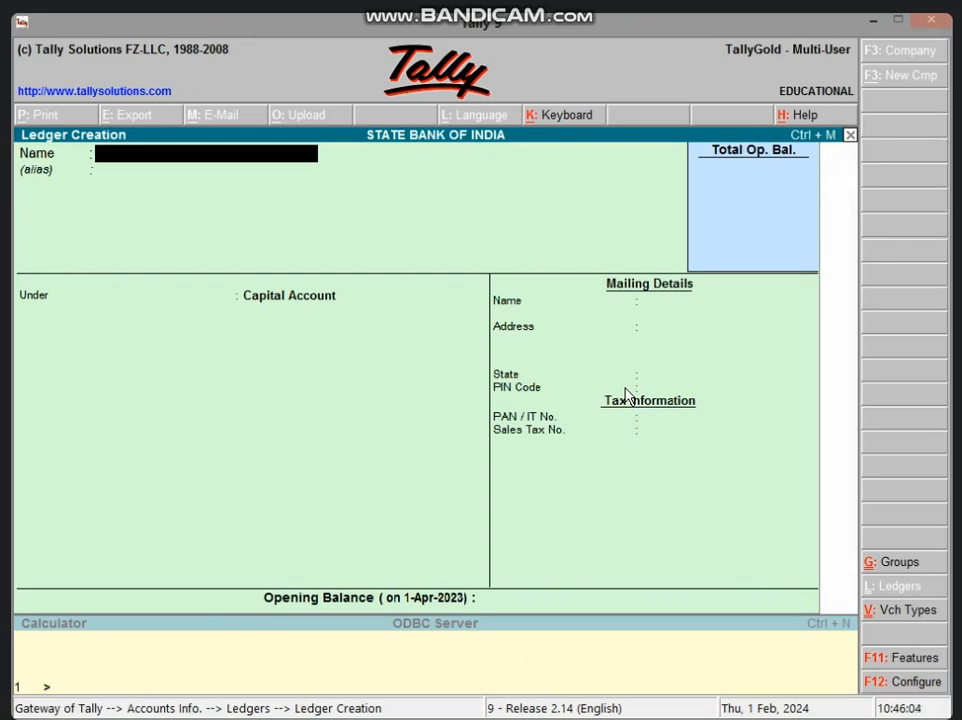
Try to name the new ledger as an existing borrower's loan account
text(SHYAM'S )
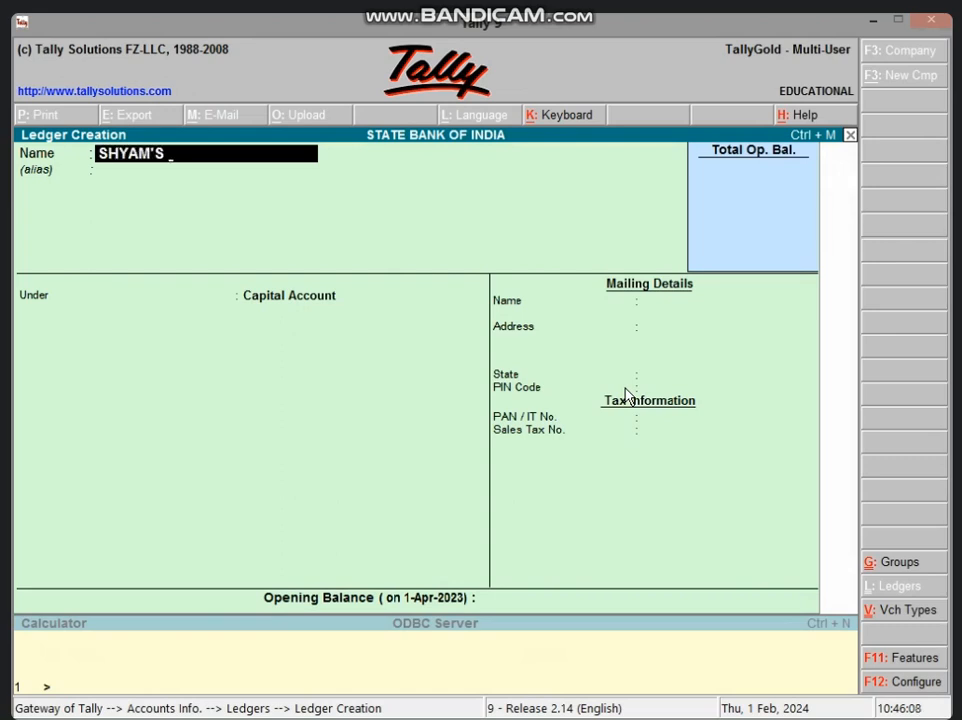
text(LOAN A/)
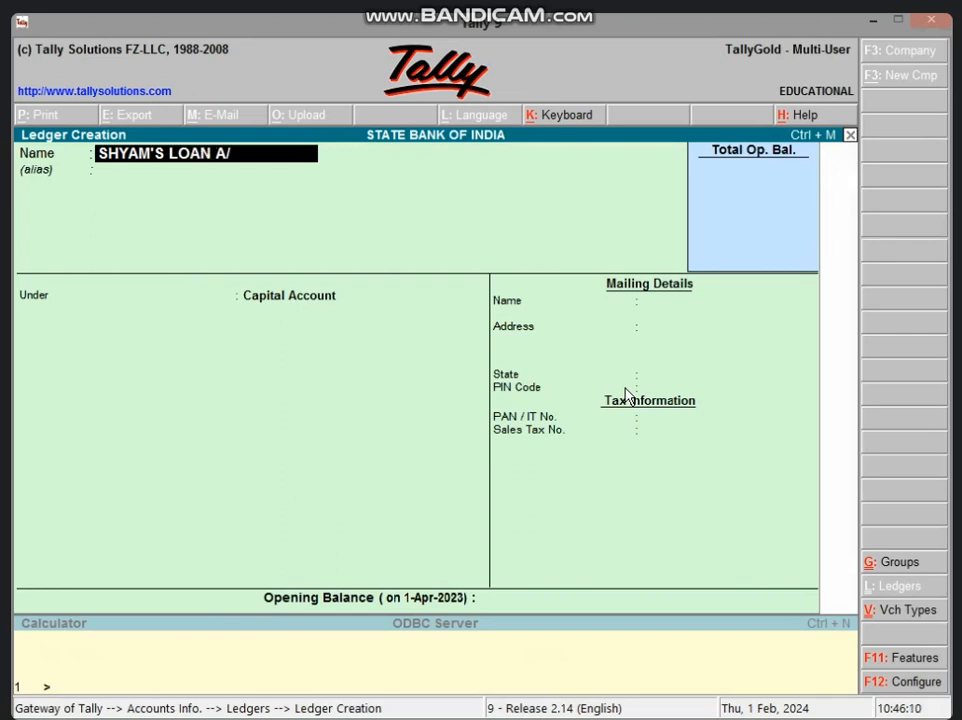
text(C)
key(Return)
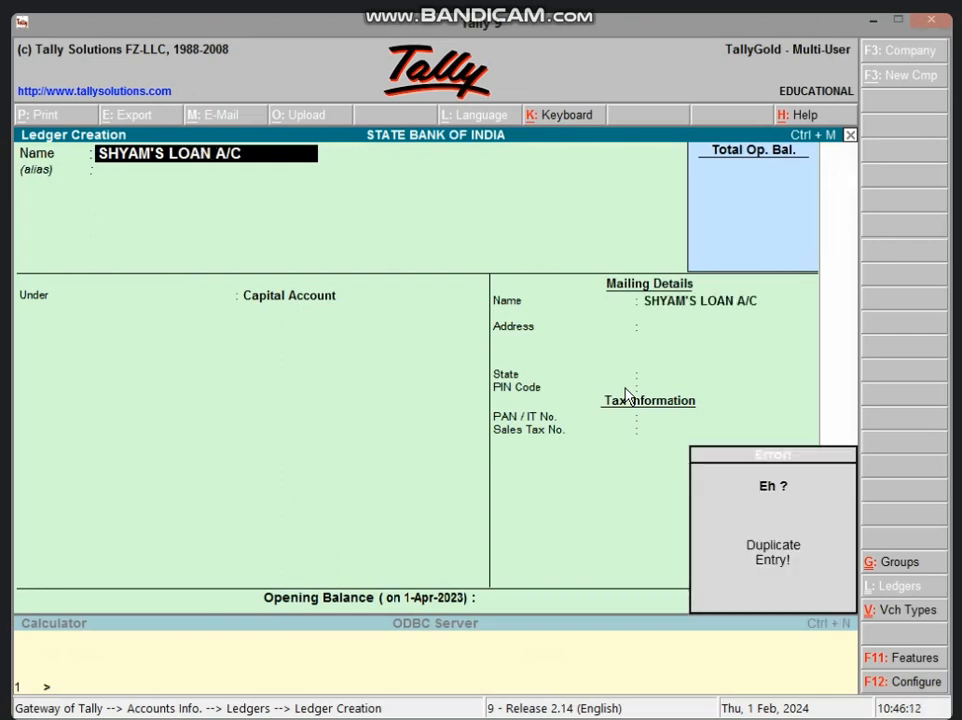
Name the new ledger as the other borrower's loan account (LOAN A/C)
text(RAM'S)
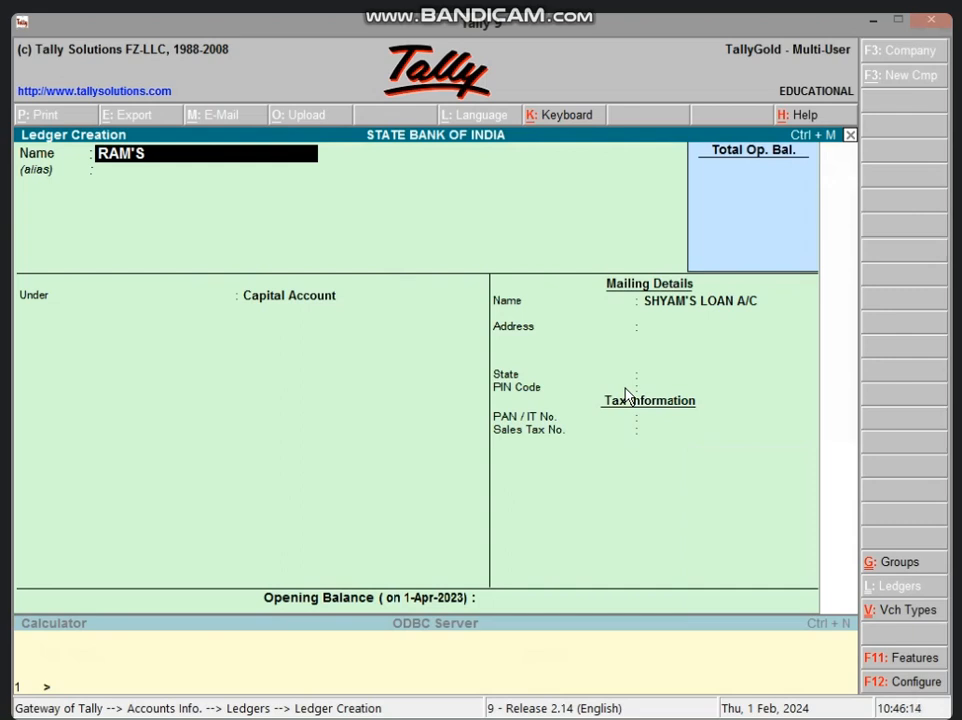
text( LOAN A/C)
key(Return)
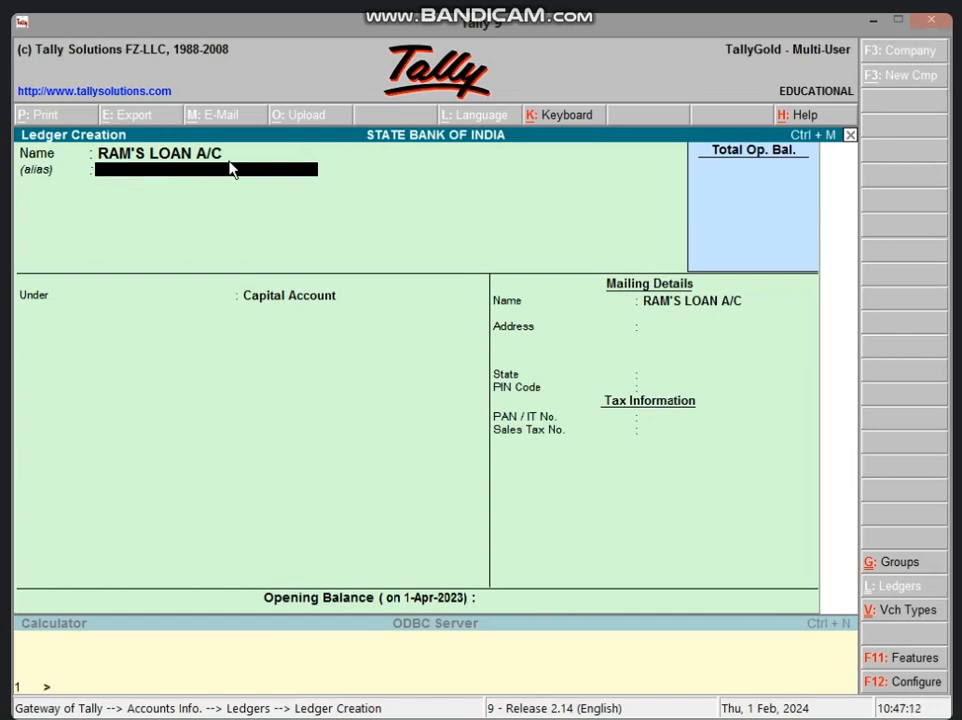
Enter two bank account numbers as the ledger's aliases
key(Return)
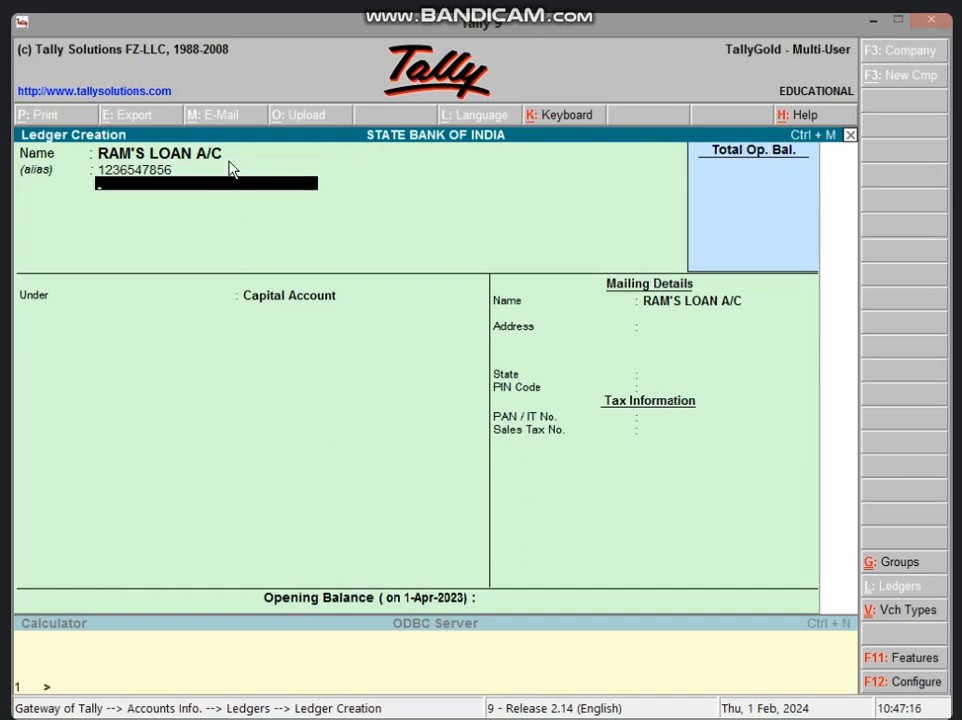
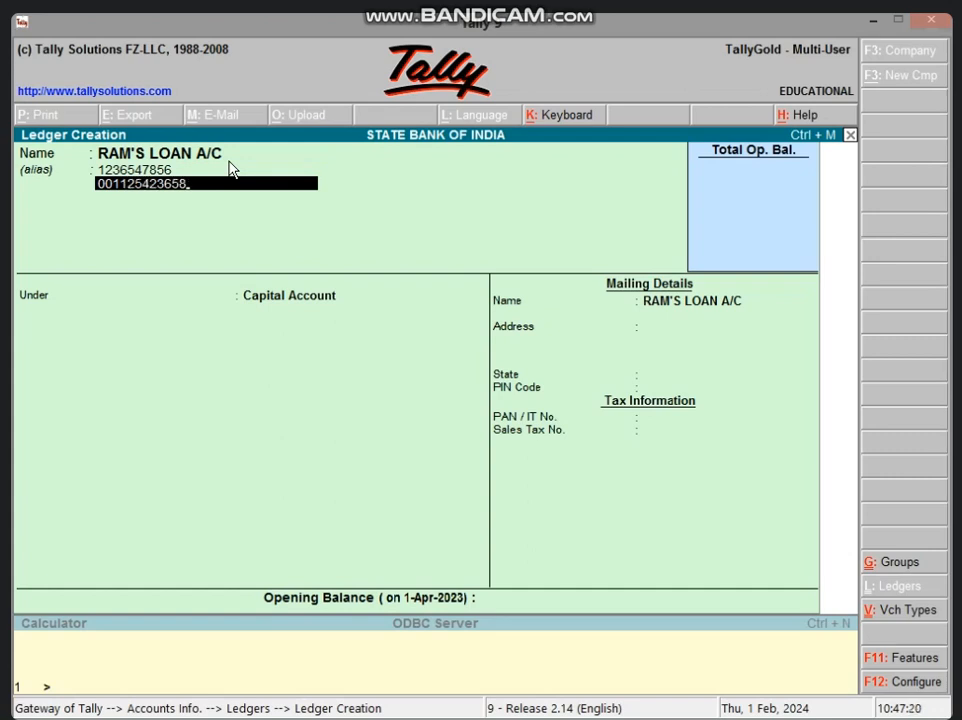
key(Return)
key(Return)
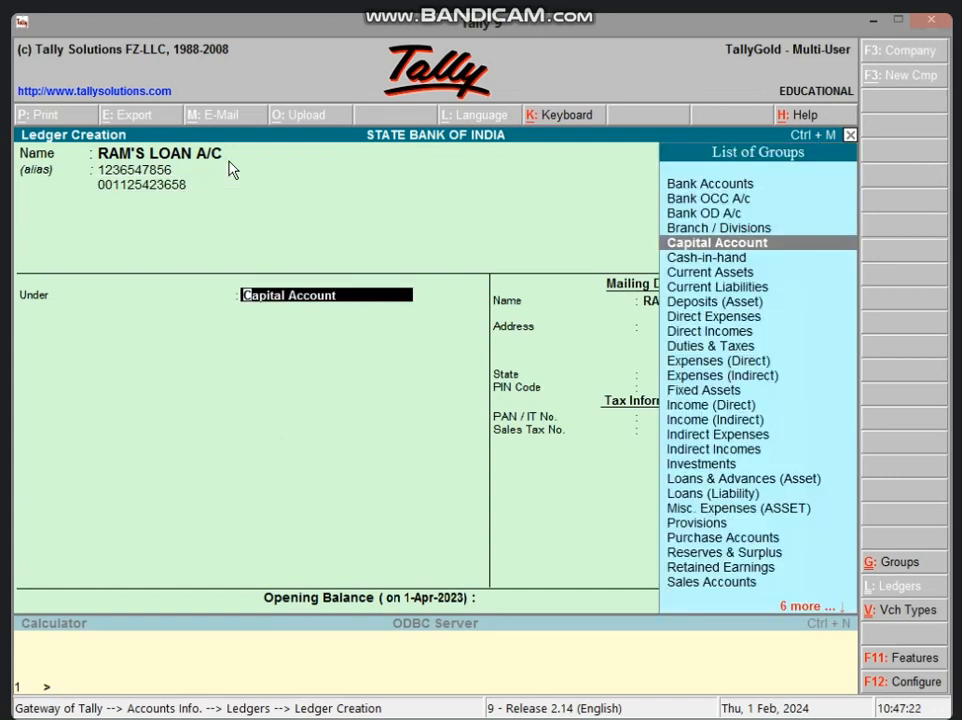
Place the ledger under Loans & Advances (Asset), skip the mailing details and accept the ledger
text(LOAN)
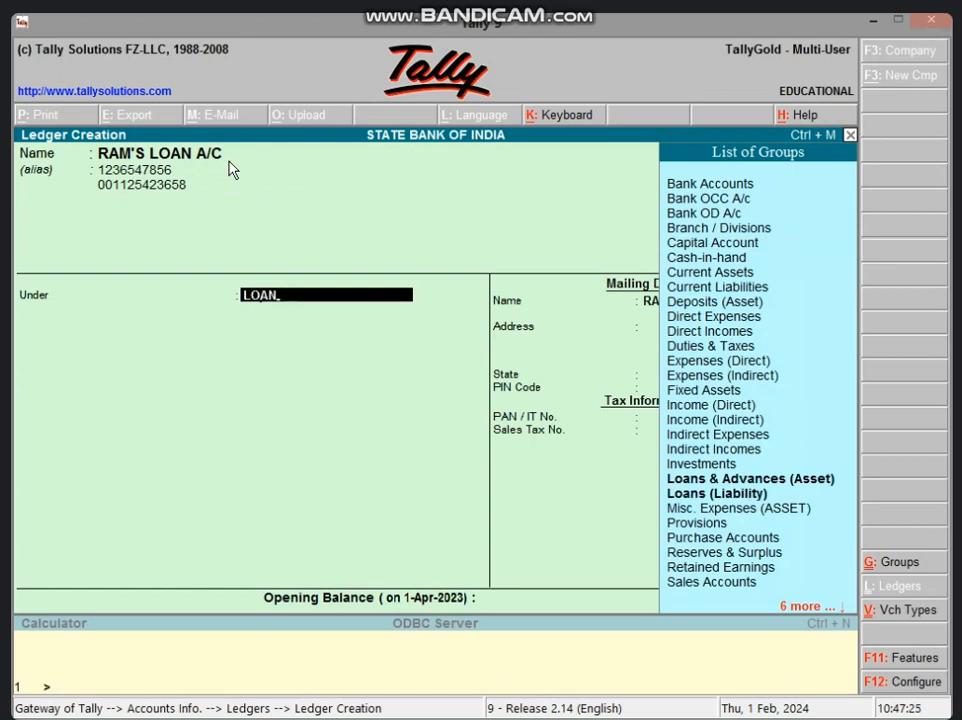
key(Down)
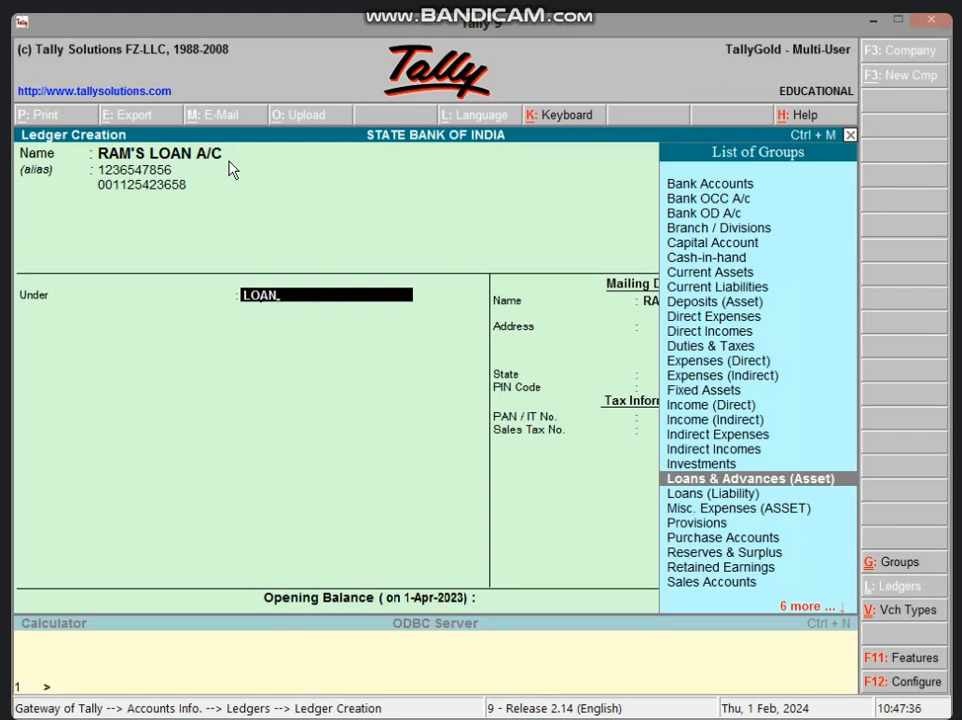
key(Return)
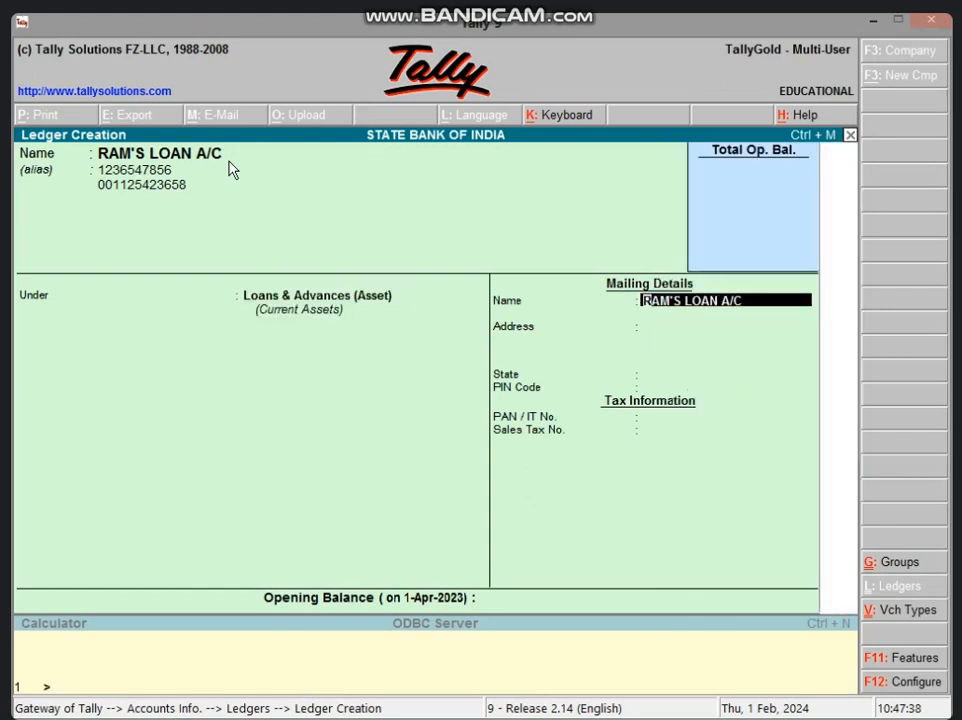
key(Return)
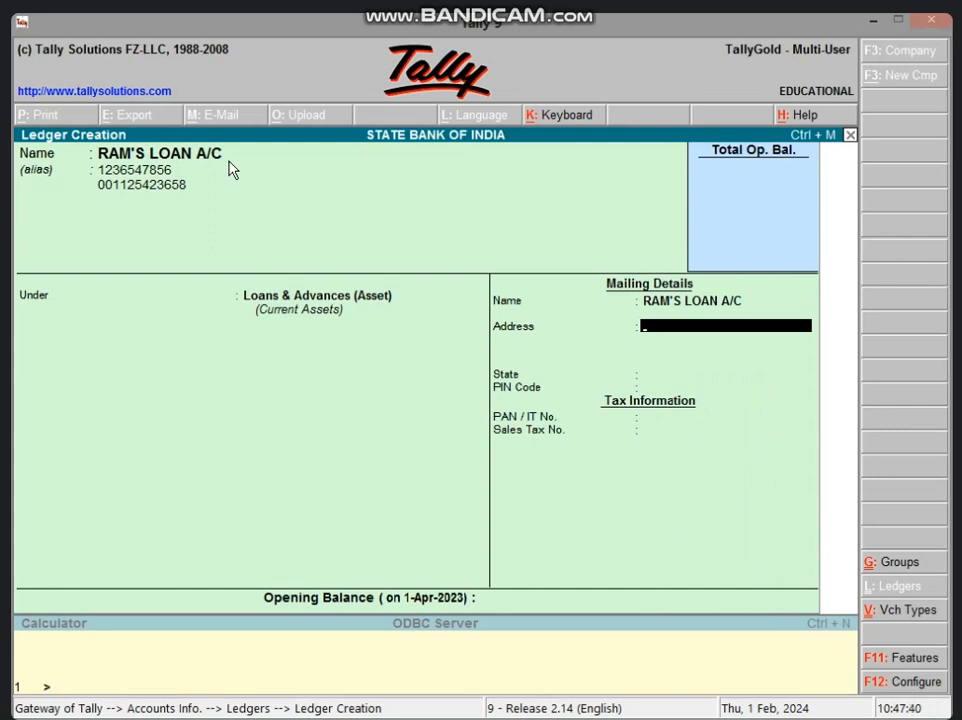
key(Return)
key(Return)
key(Return)
key(Return)
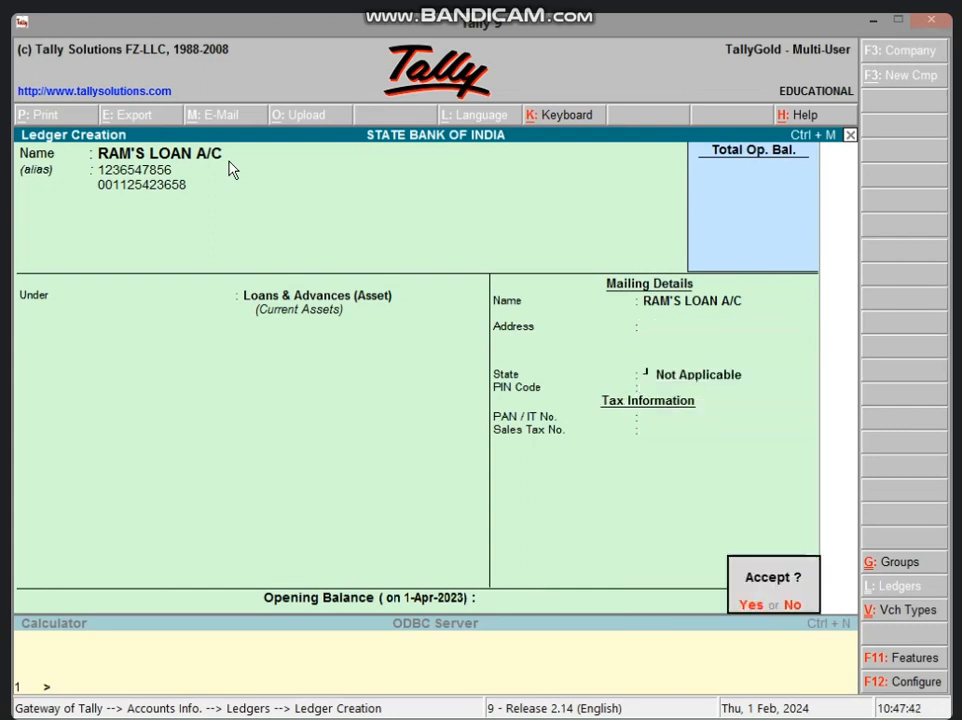
key(Return)
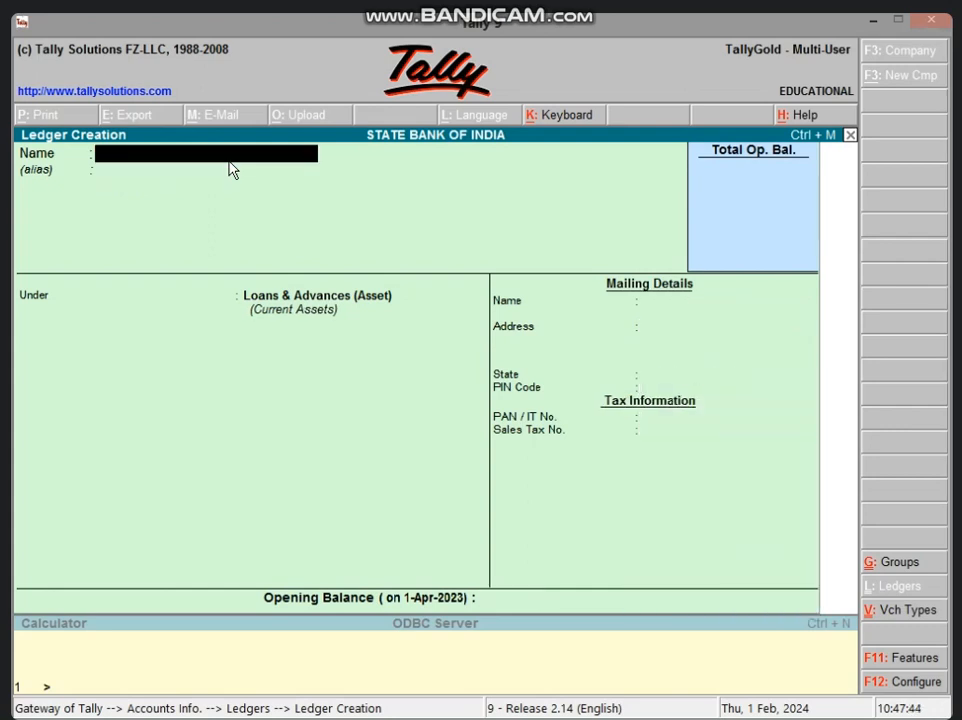
Quit ledger creation, return to the Gateway of Tally and open accounting voucher creation
key(Escape)
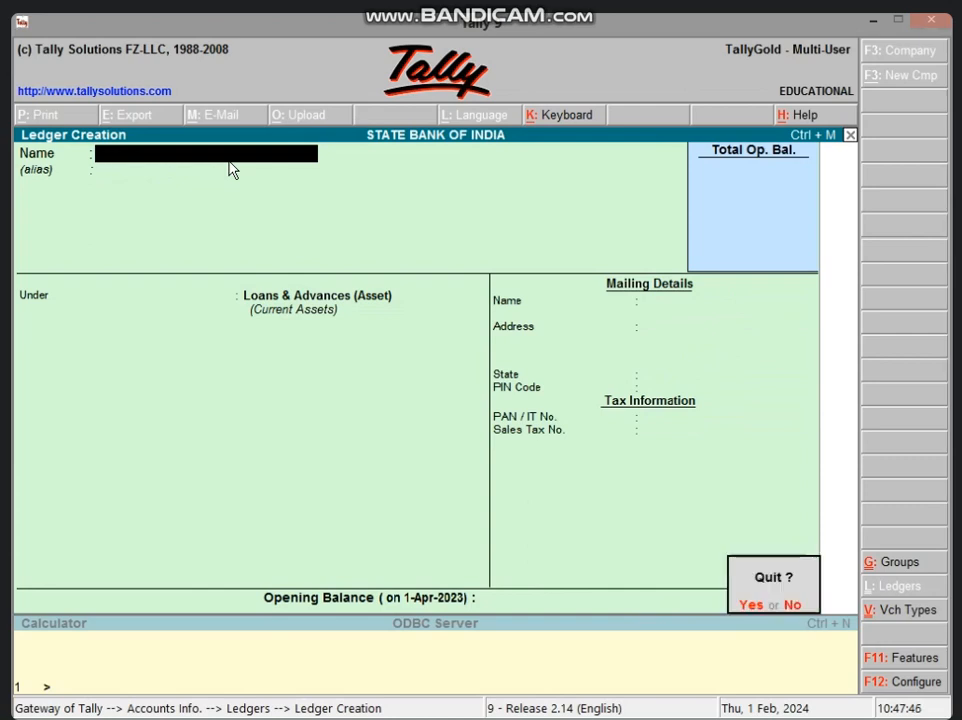
key(Return)
key(Escape)
key(Escape)
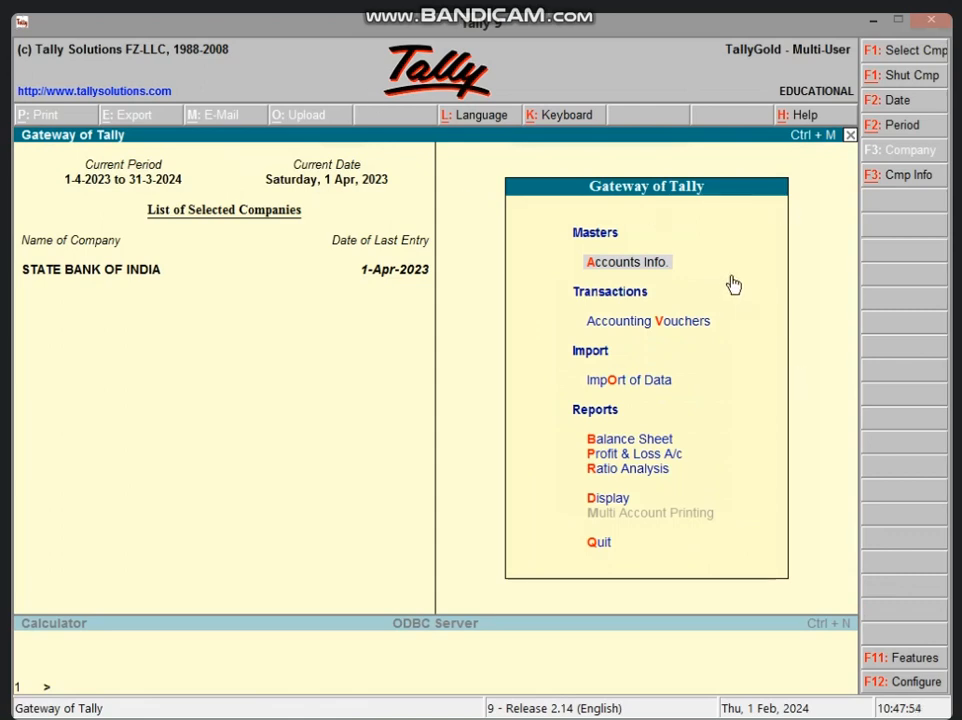
key(v)
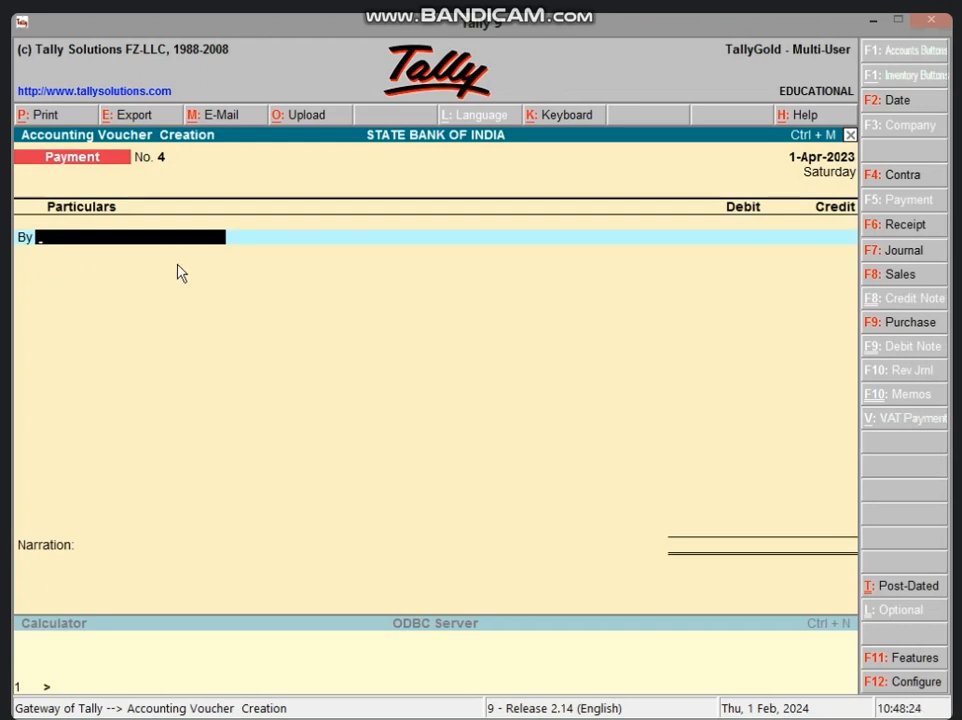
Debit the borrower's loan account with 5,00,000 in the payment voucher
text(RA)
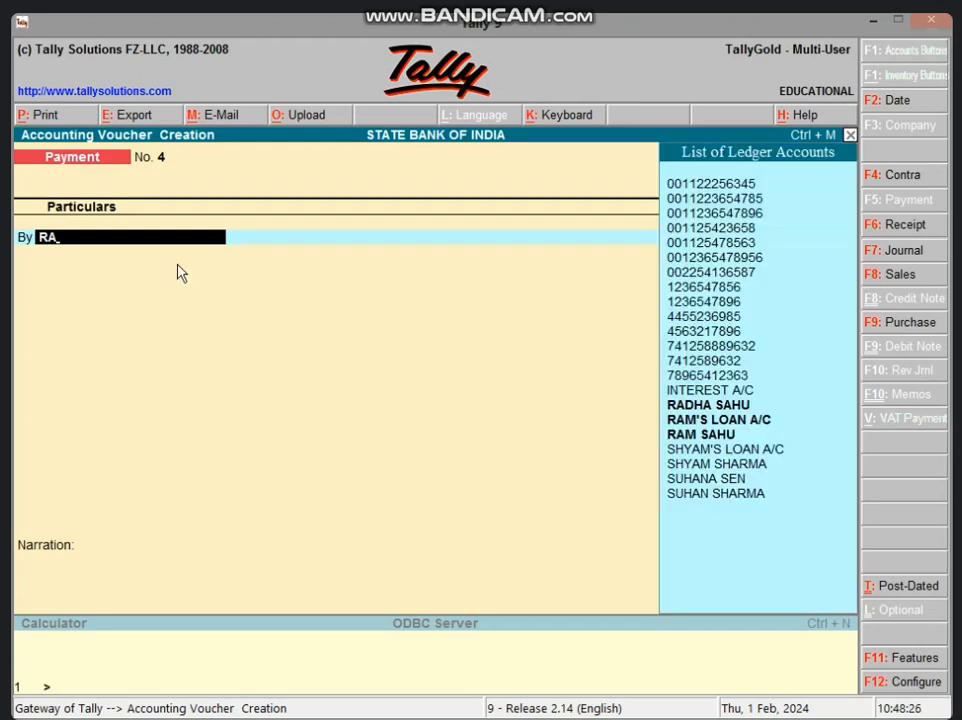
key(Down)
key(Down)
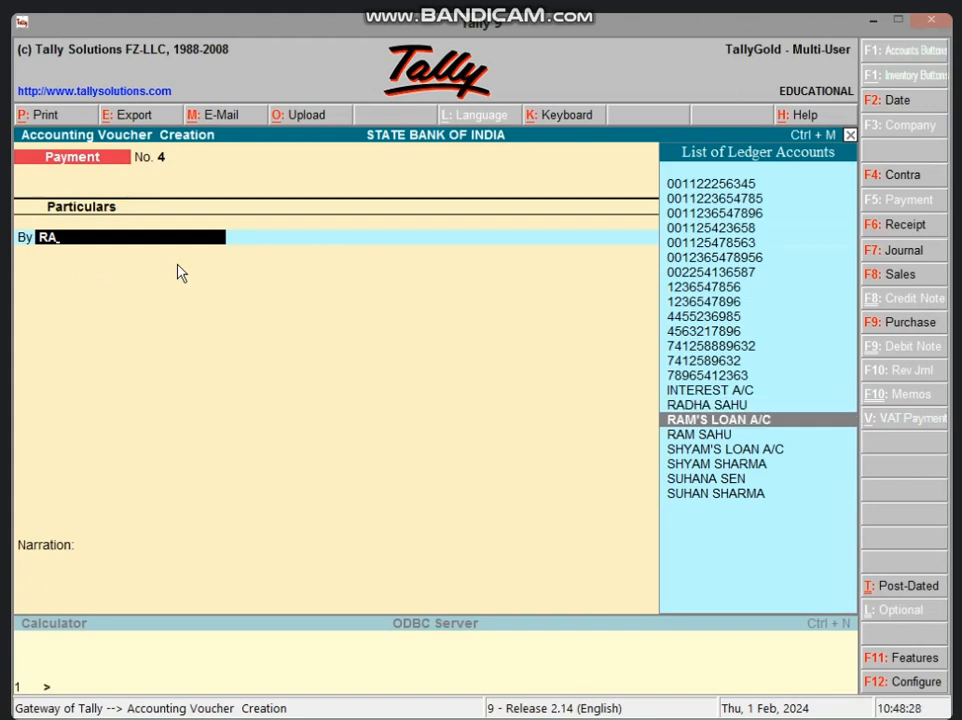
key(Return)
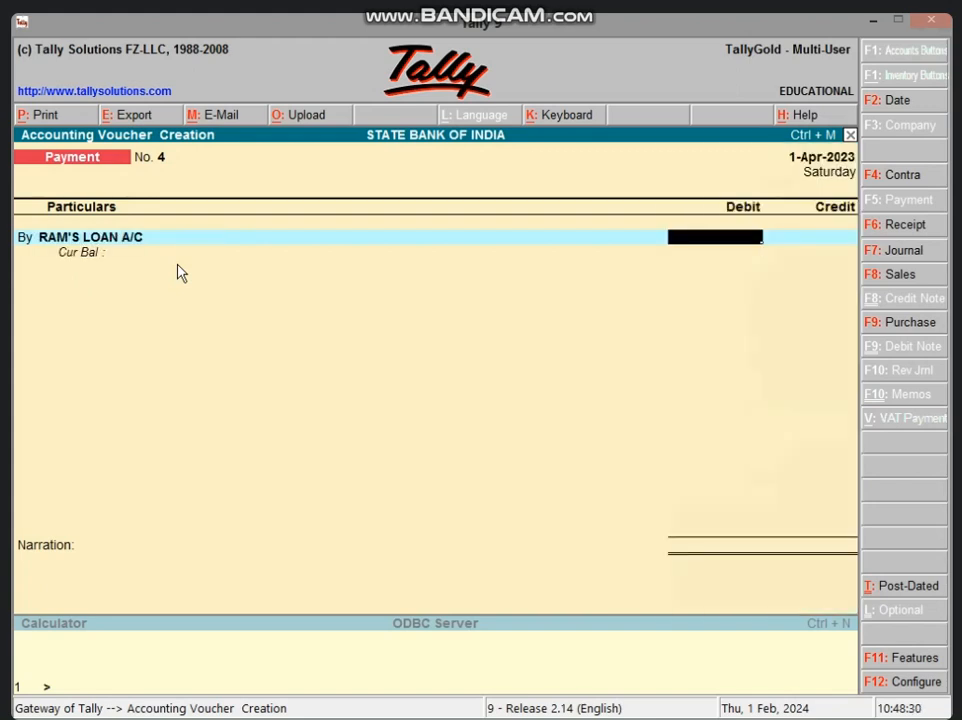
text(5,00,)
text(00000)
key(Return)
key(Return)
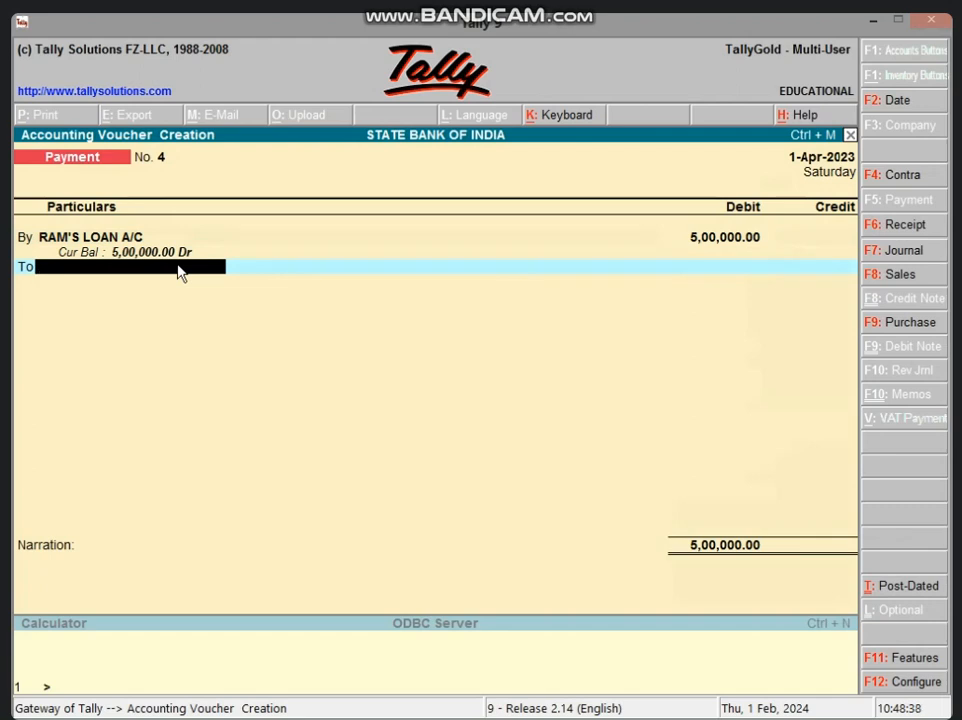
Credit Cash with 5,00,000 in the payment voucher and move on to the narration
text(CAS)
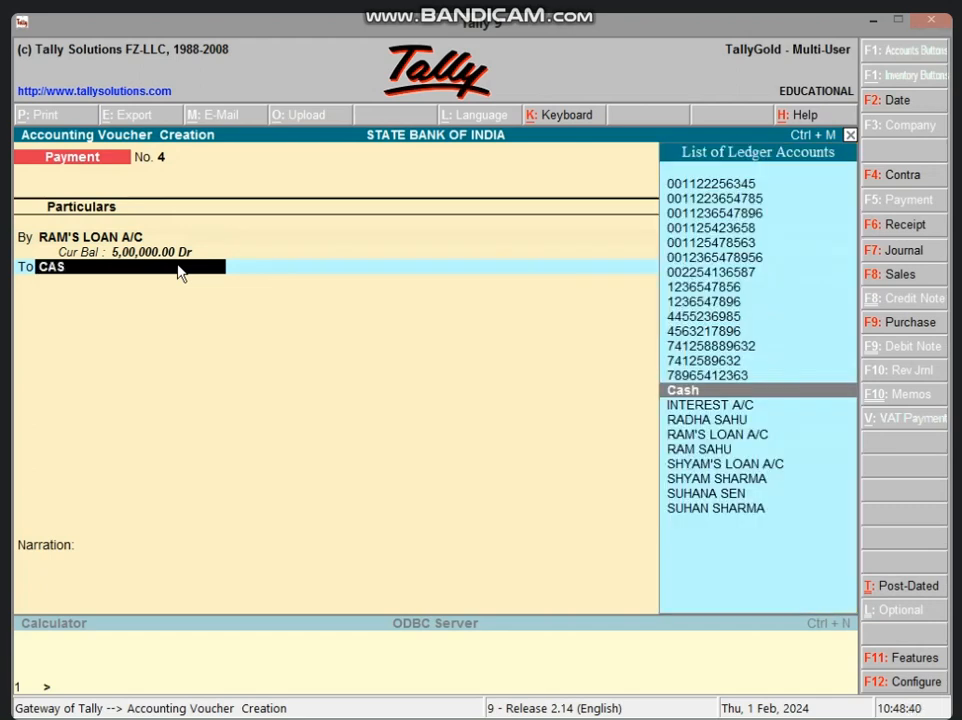
key(Return)
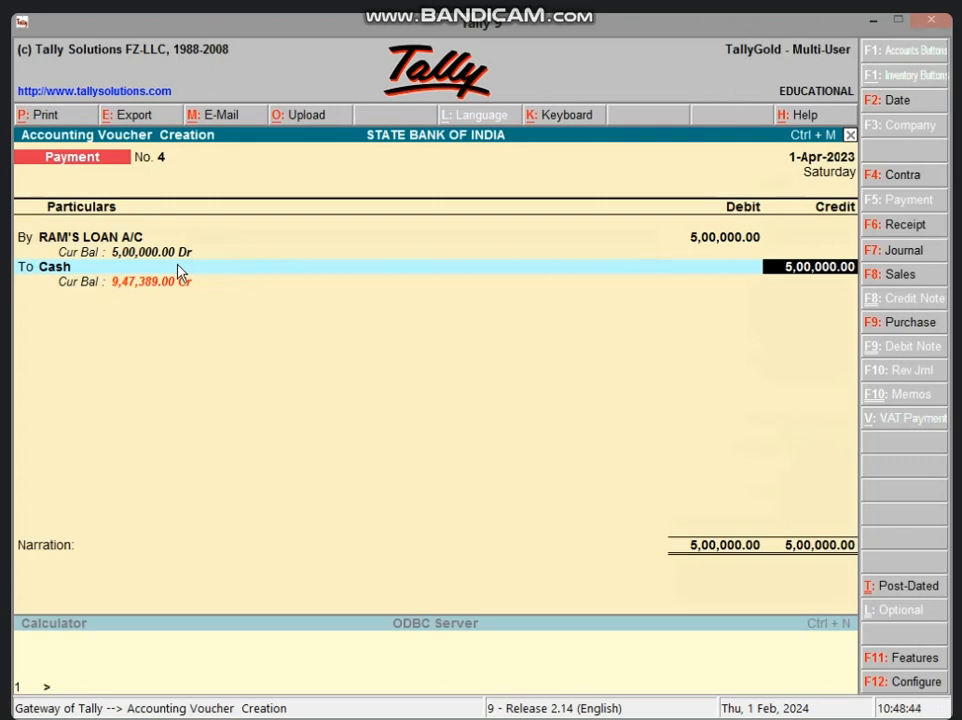
key(Return)
key(Return)
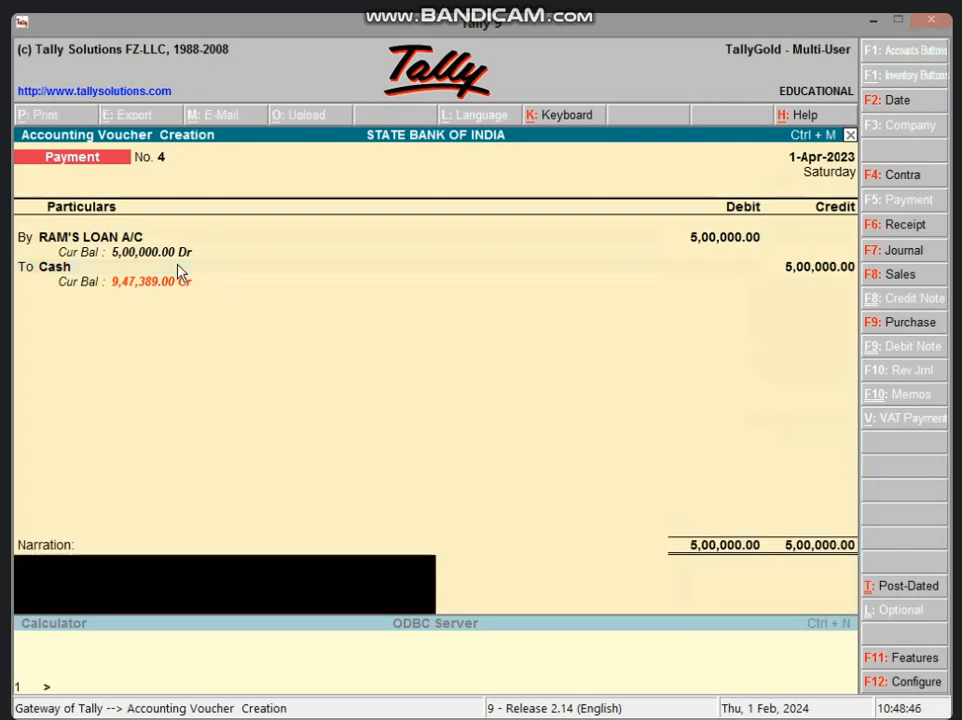
Start the voucher narration with "BEING LOAN AMT 500000"
text(BE)
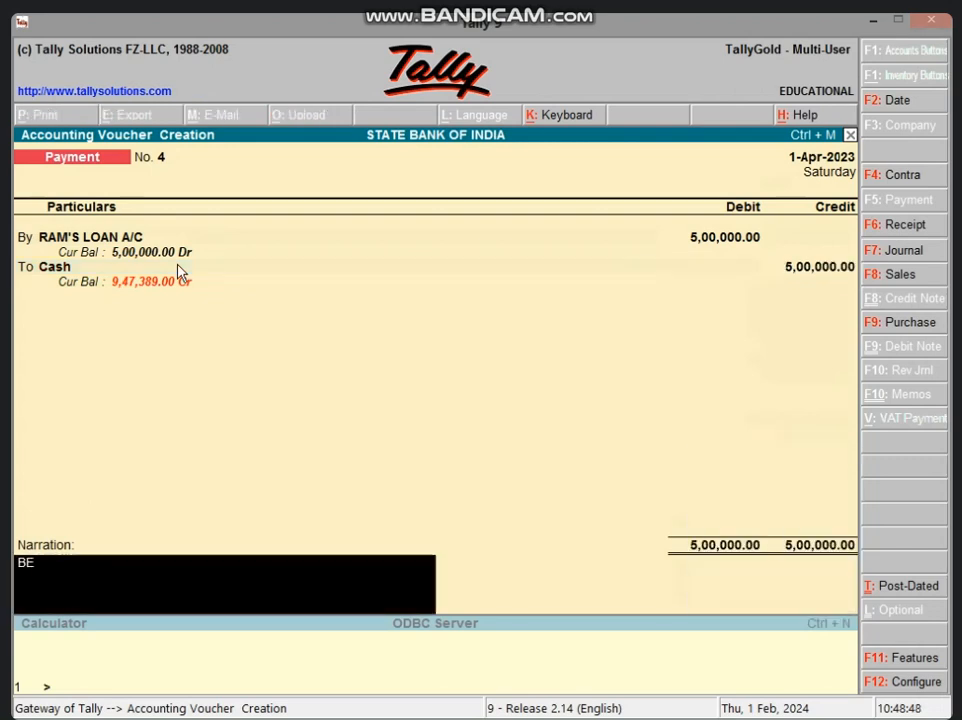
text(ING LOAN AMT 5)
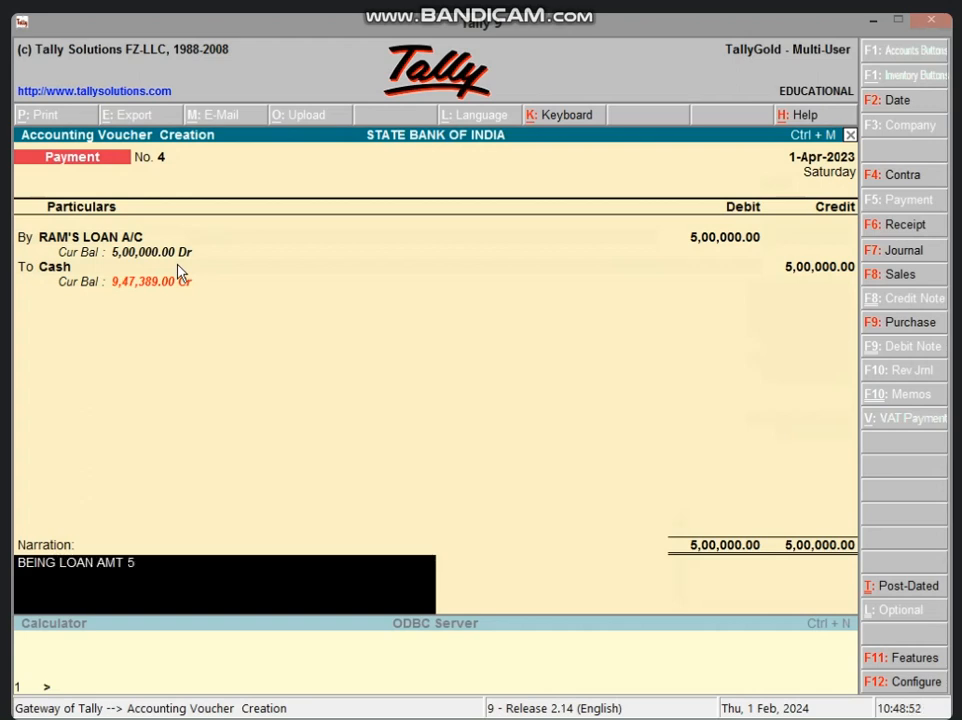
text(00000)
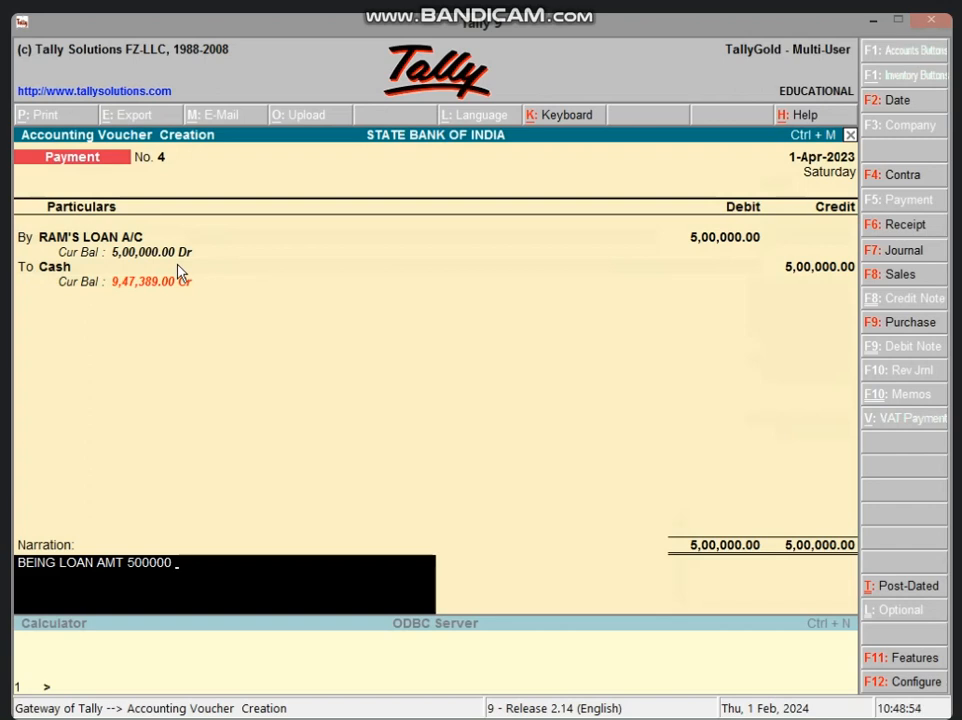
text( INT 10% LOAN Y)
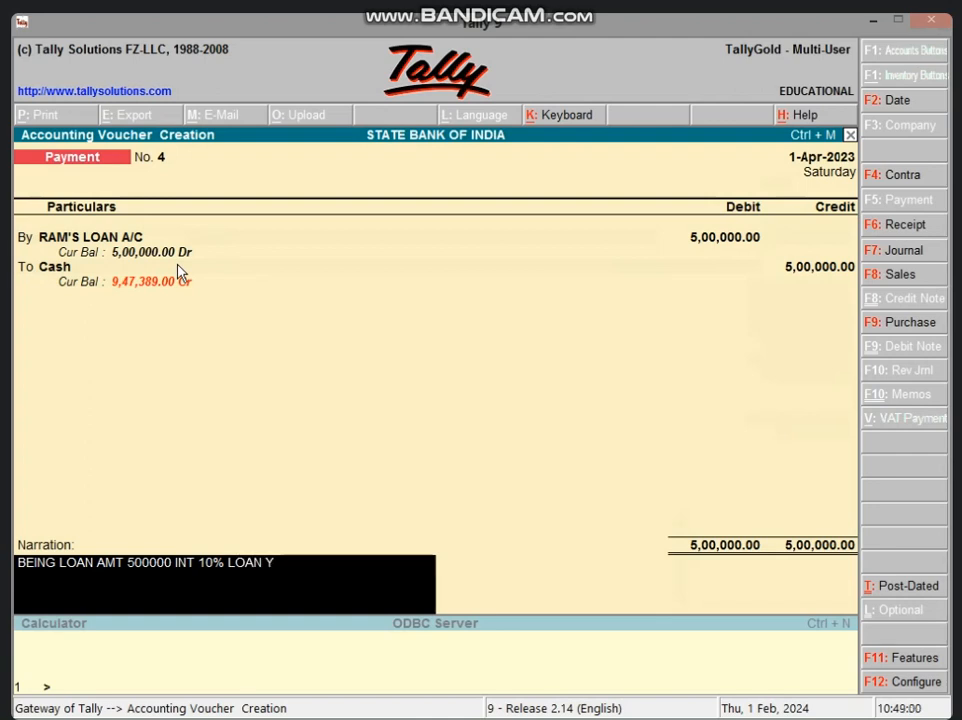
text( 3 , TOTAL INT 150000)
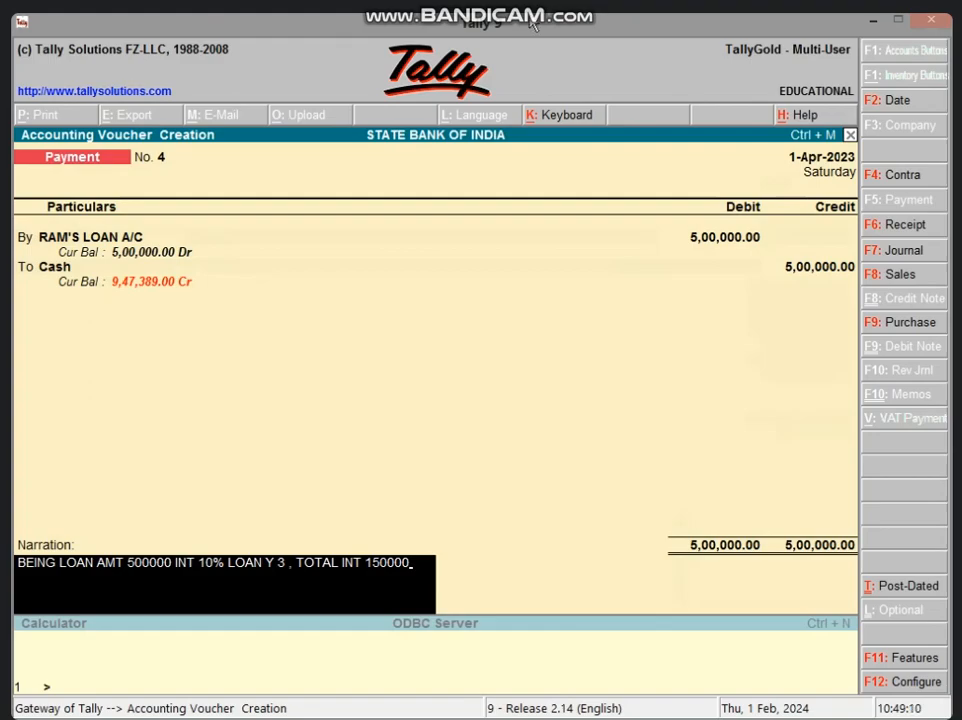
Check the total interest cell in the Excel loan sheet, then add "LOAN + INT AMT" to the narration
click(875, 20)
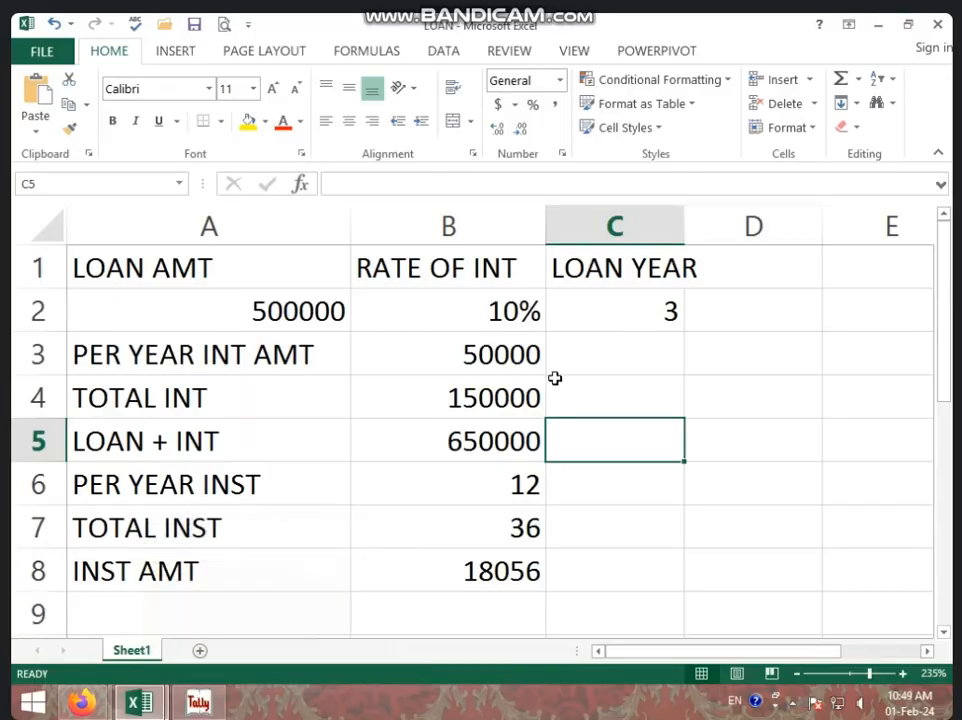
click(496, 398)
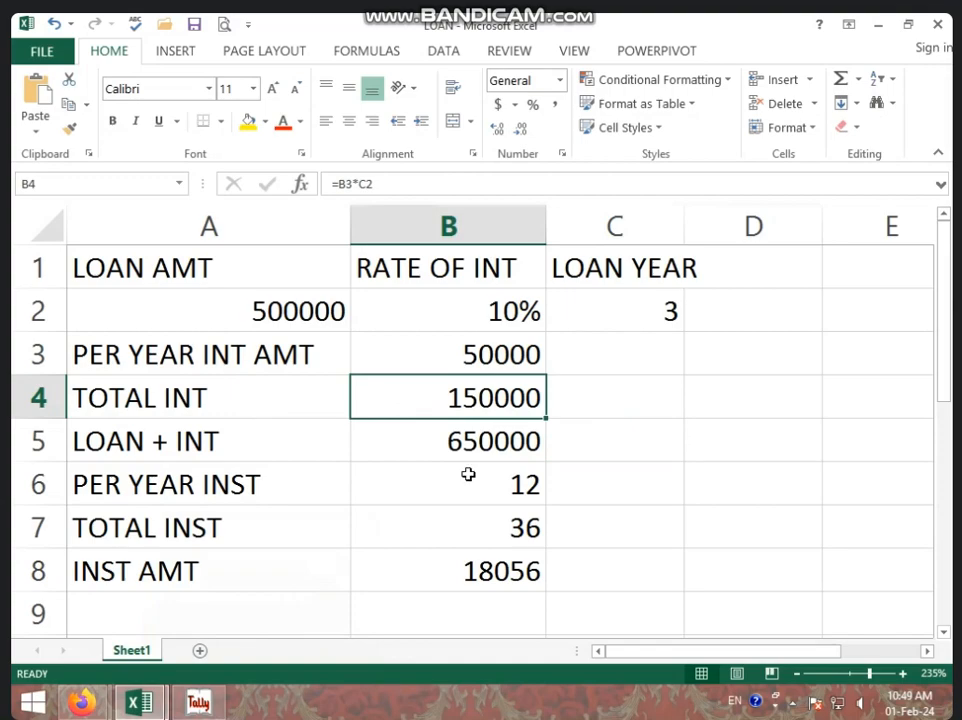
click(199, 702)
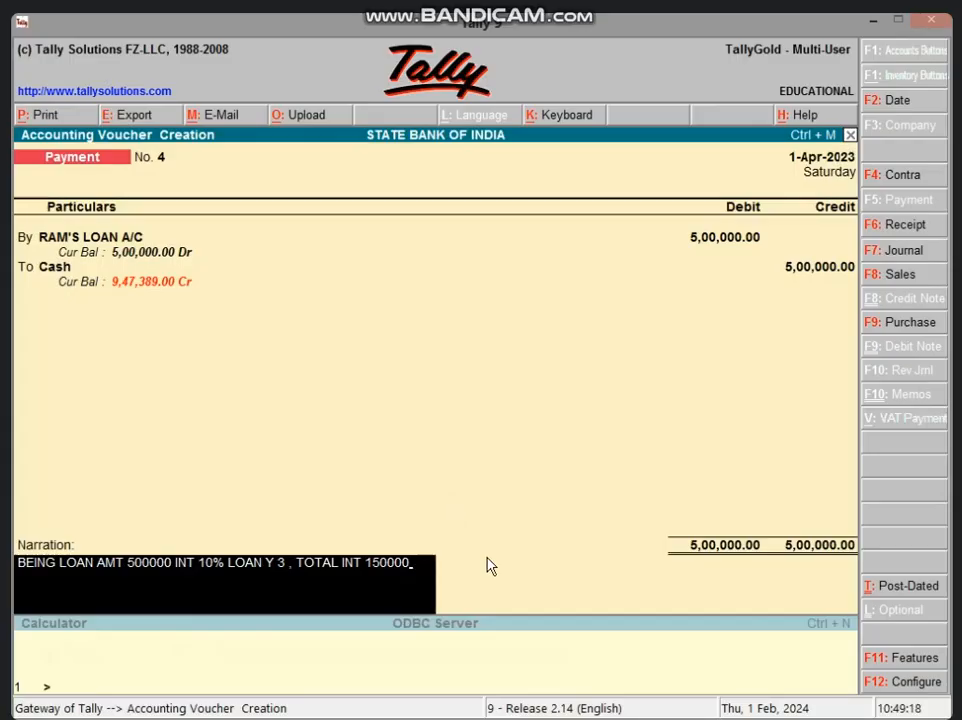
text(LOA)
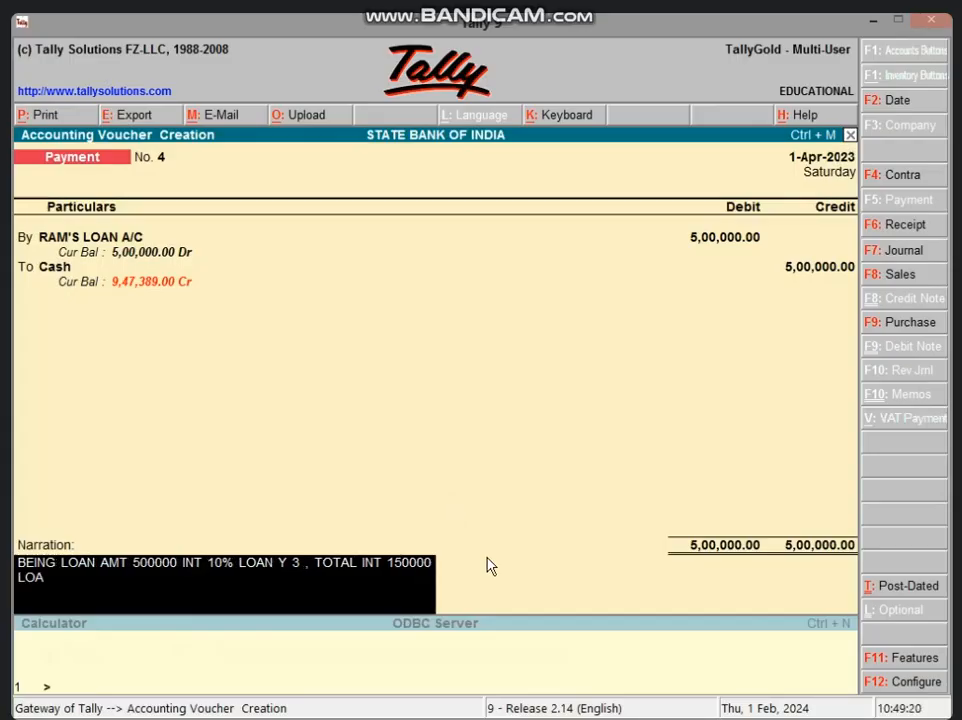
text(N + INT AMT)
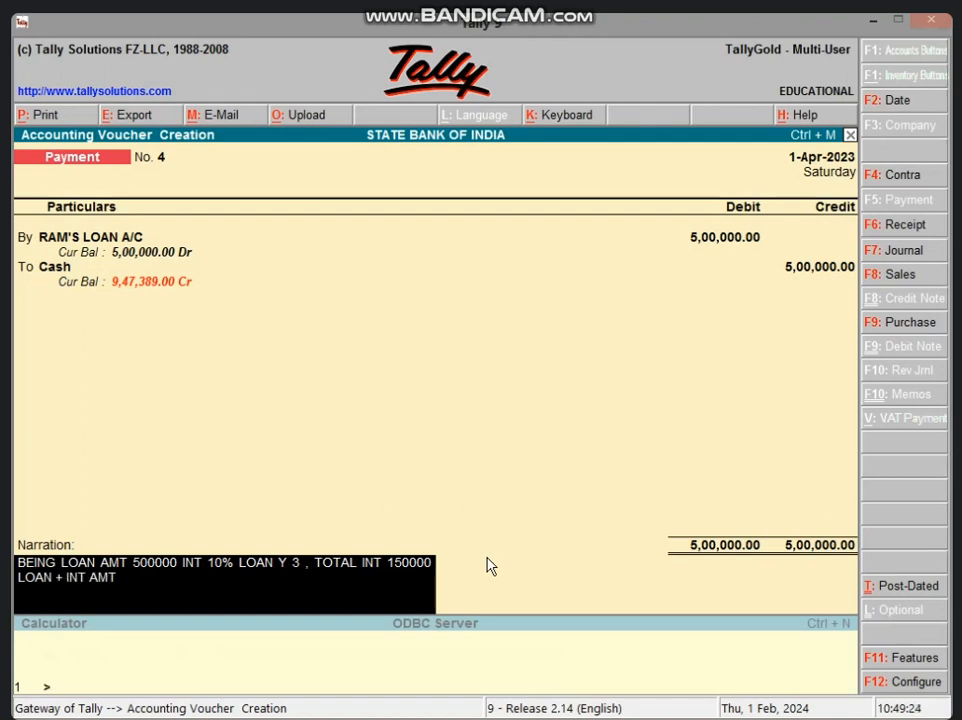
Look up the loan plus interest figure in Excel and add "650000 PER Y INST" to the narration
click(874, 19)
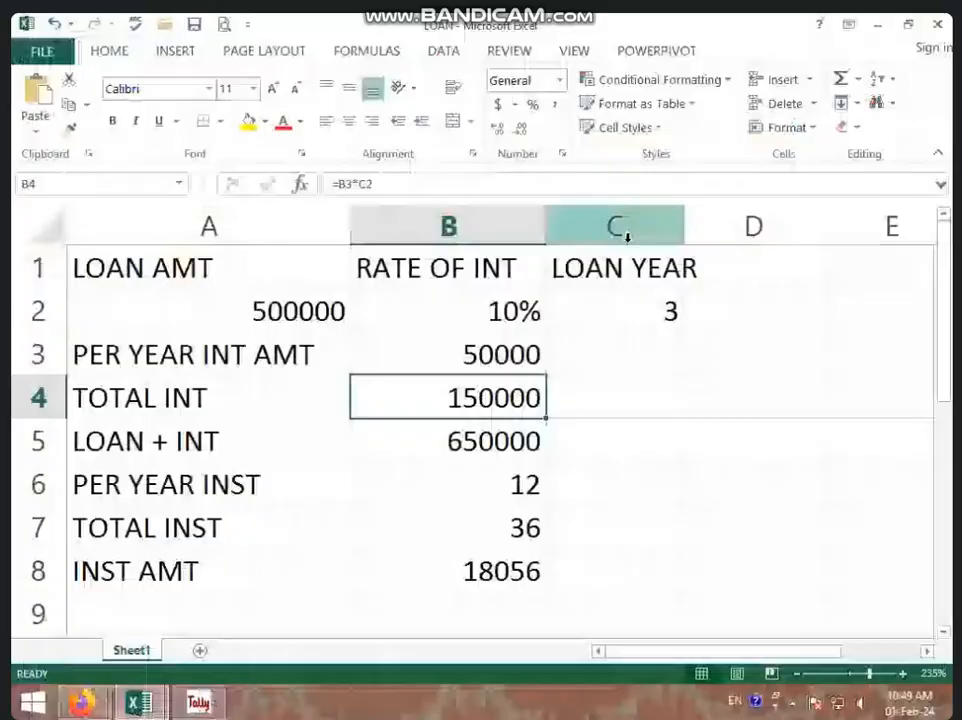
click(465, 432)
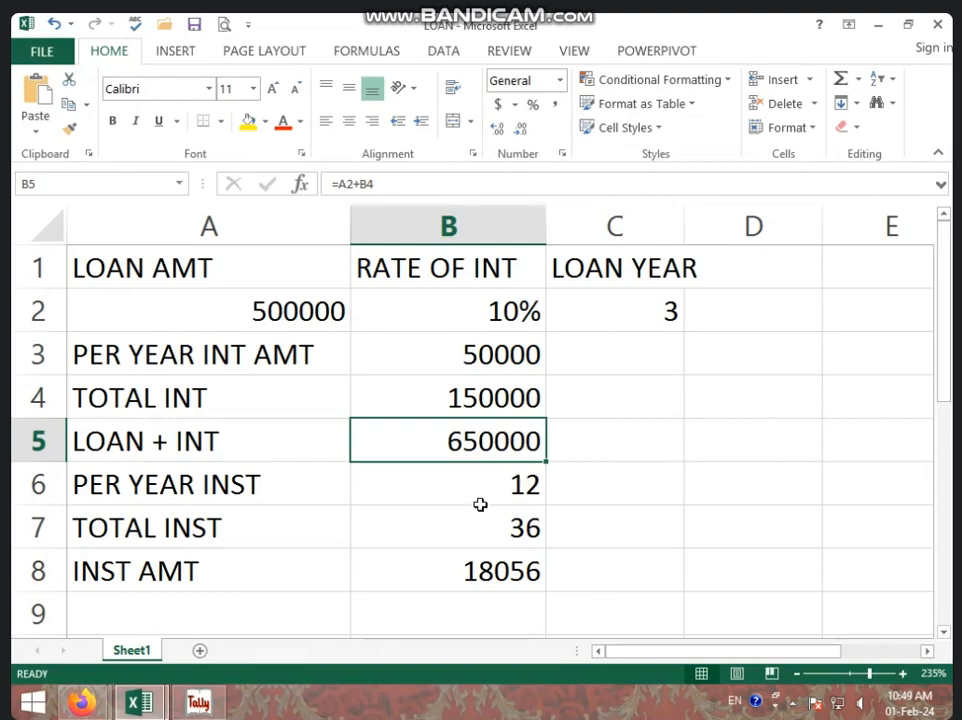
click(199, 700)
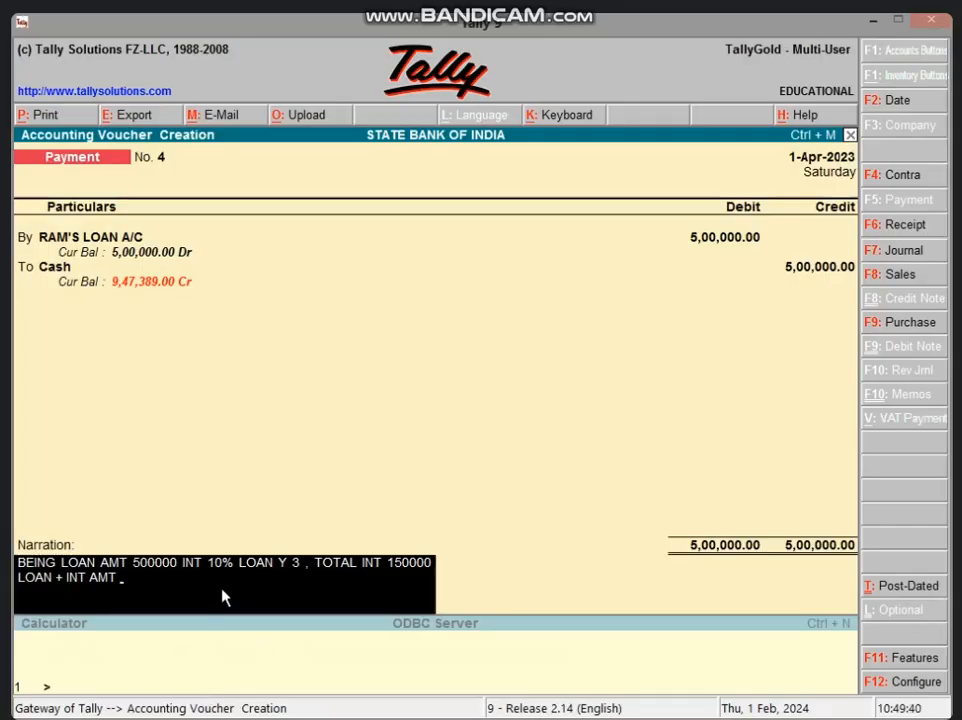
text(650000 PER Y INST 6)
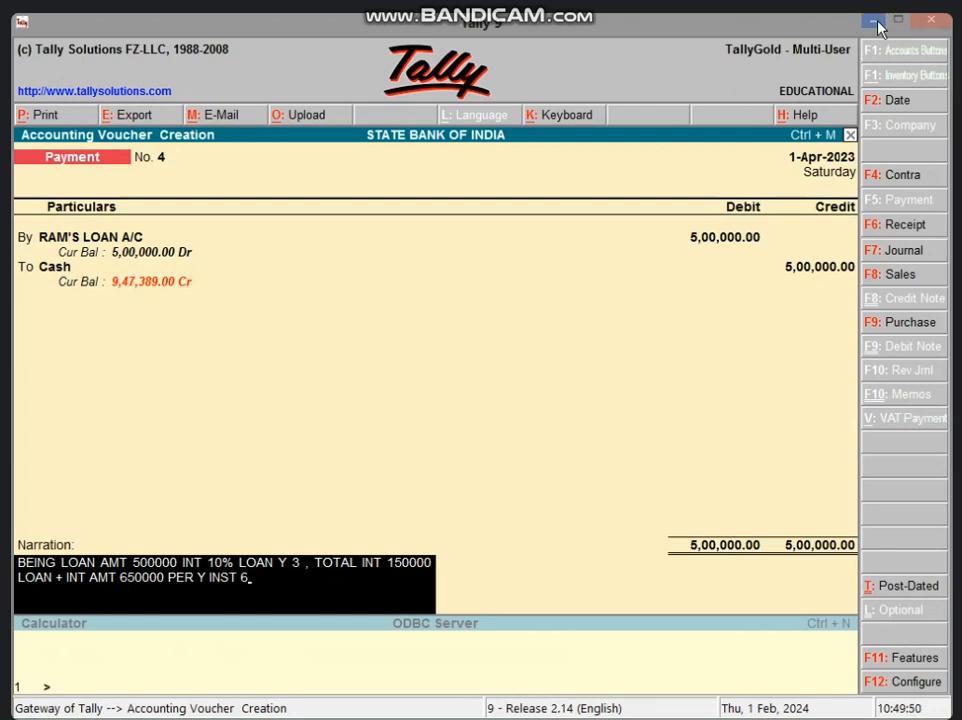
Refer to the Excel sheet again, remove the stray character and add "12 TOTAL INST" to the narration
key(alt+Tab)
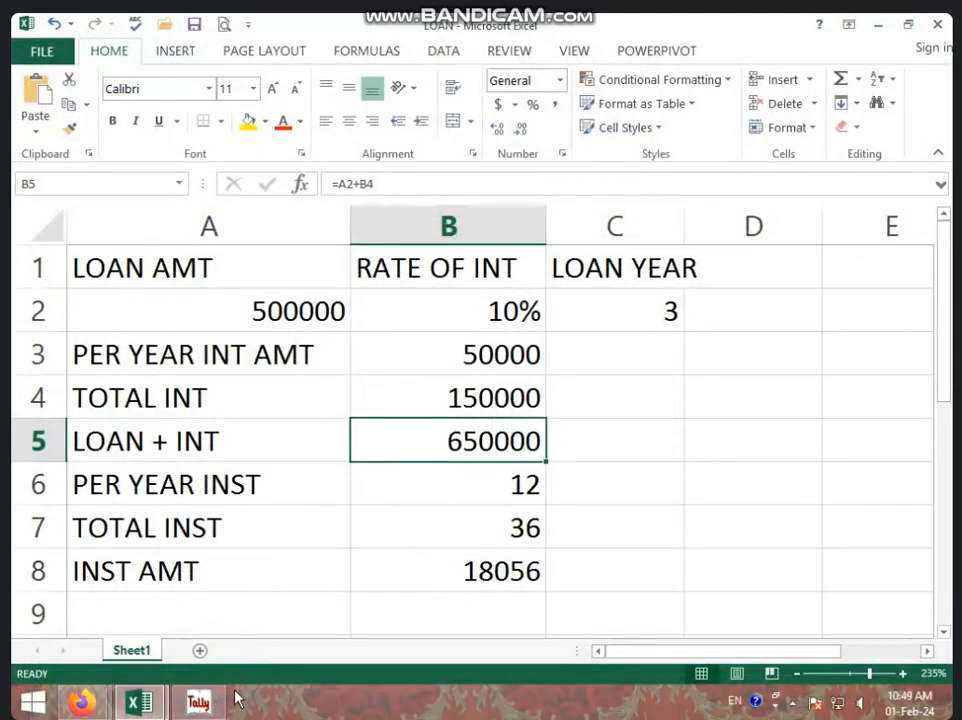
click(200, 704)
key(BackSpace)
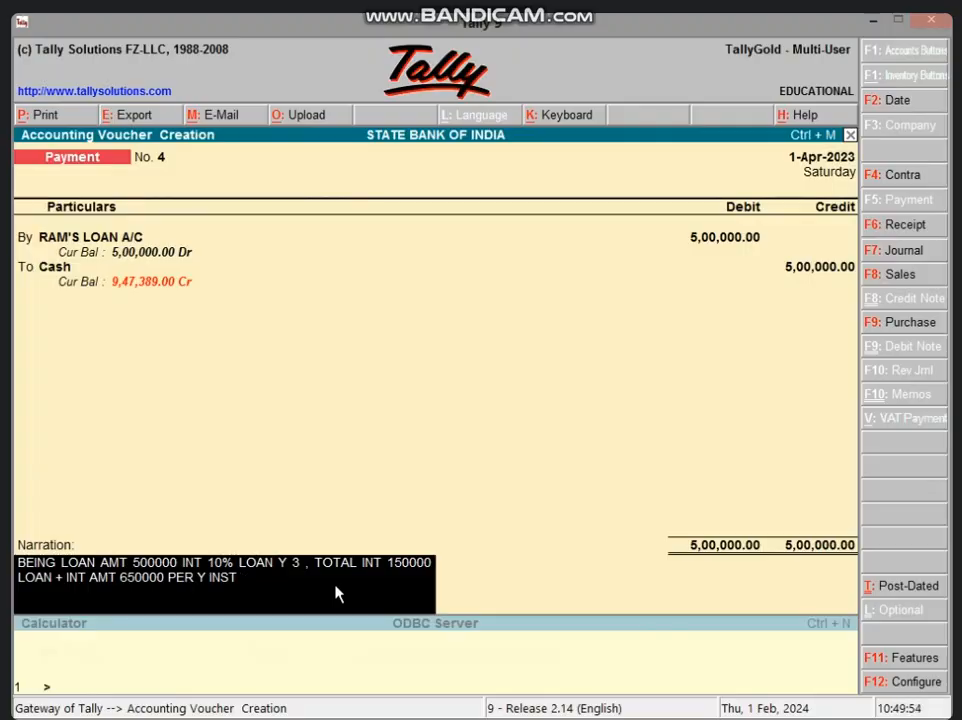
text(12)
text(TOTAL INST)
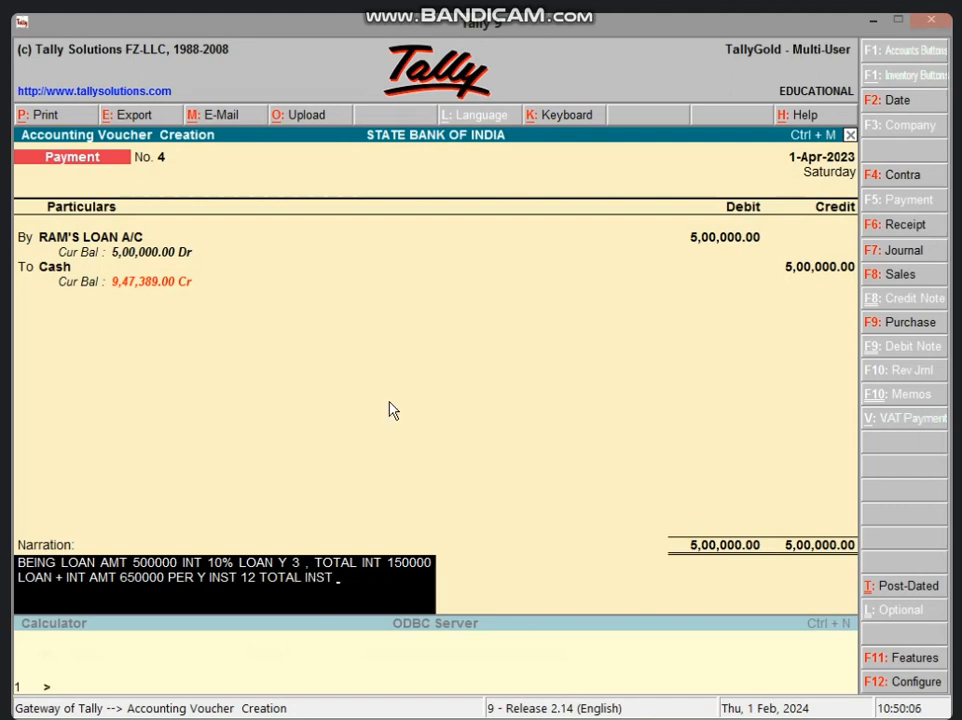
Check the total instalments cell in Excel and add "36 PER INST AMT" to the narration
click(873, 20)
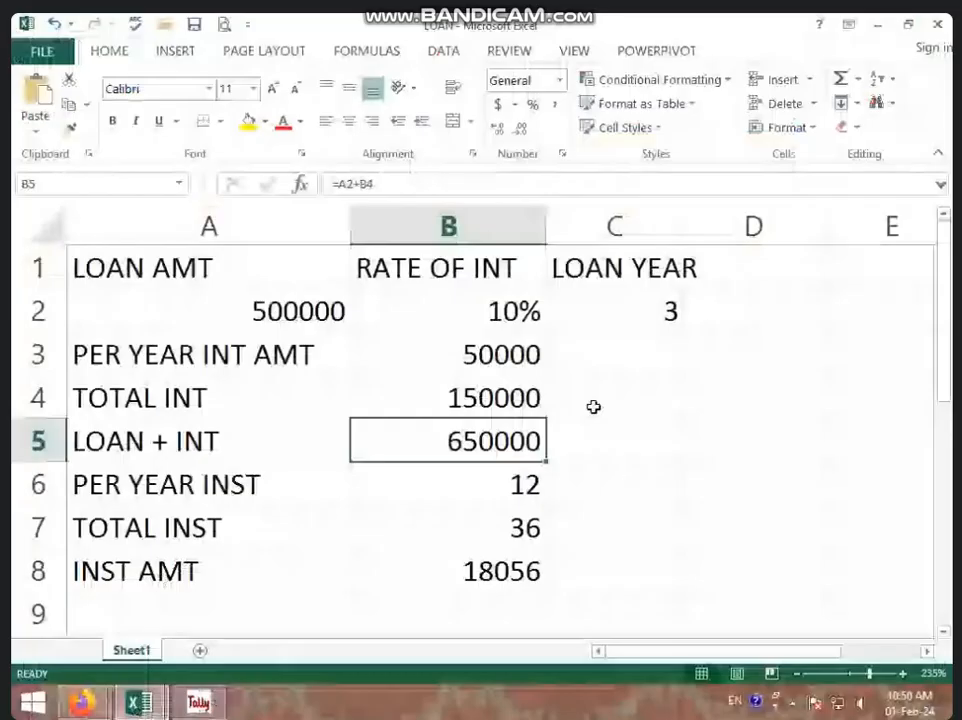
click(485, 514)
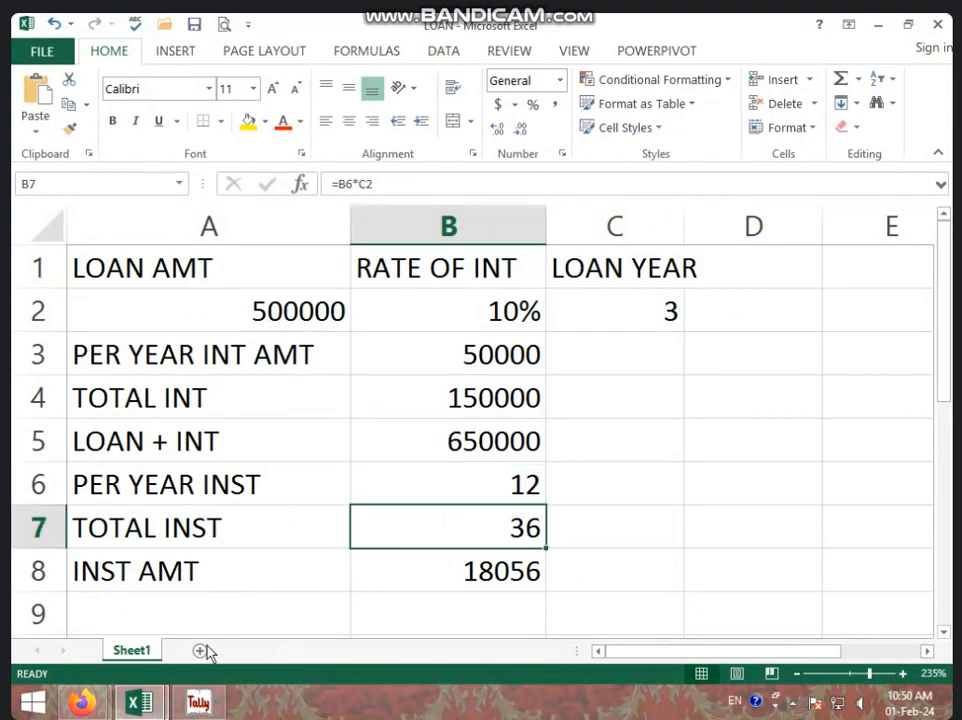
click(198, 703)
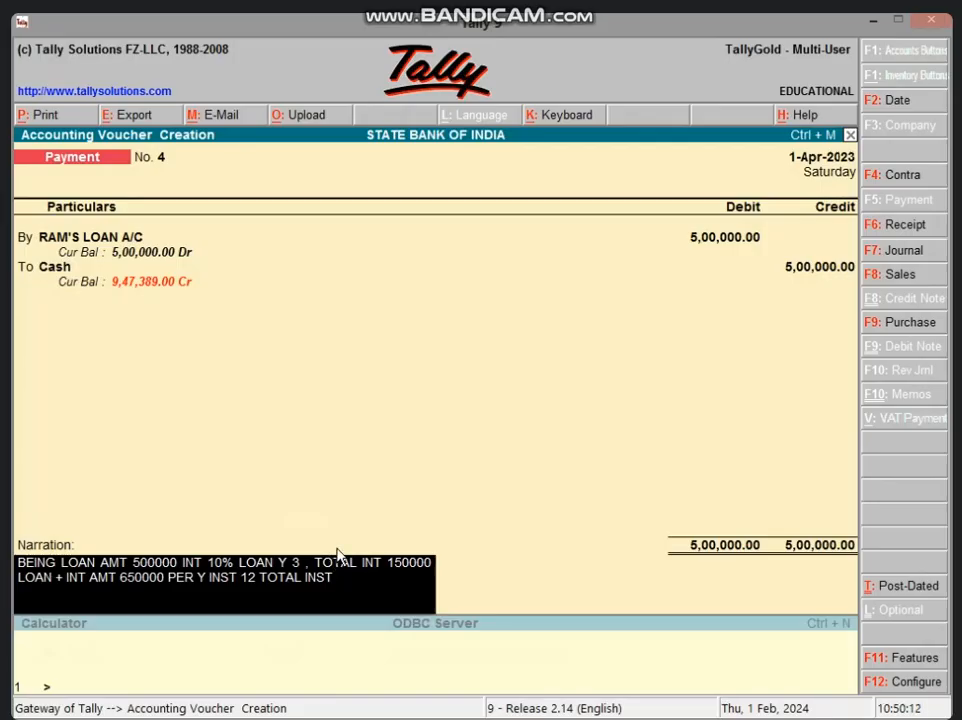
text(36 PER INST AMT)
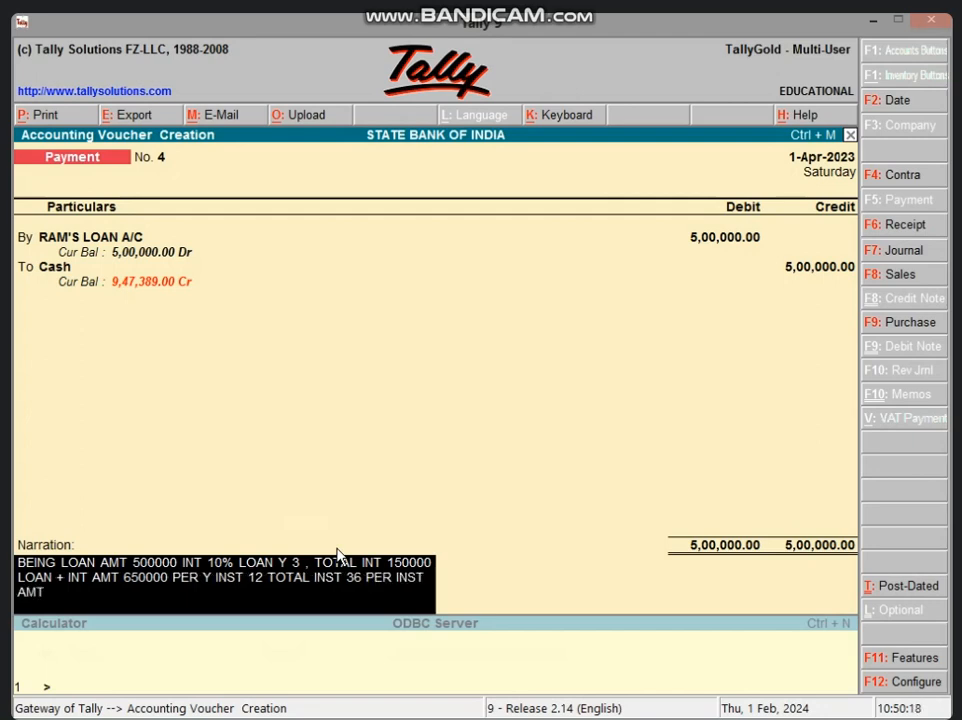
Look up the instalment amount cell in the Excel sheet and return to the Tally voucher
click(873, 19)
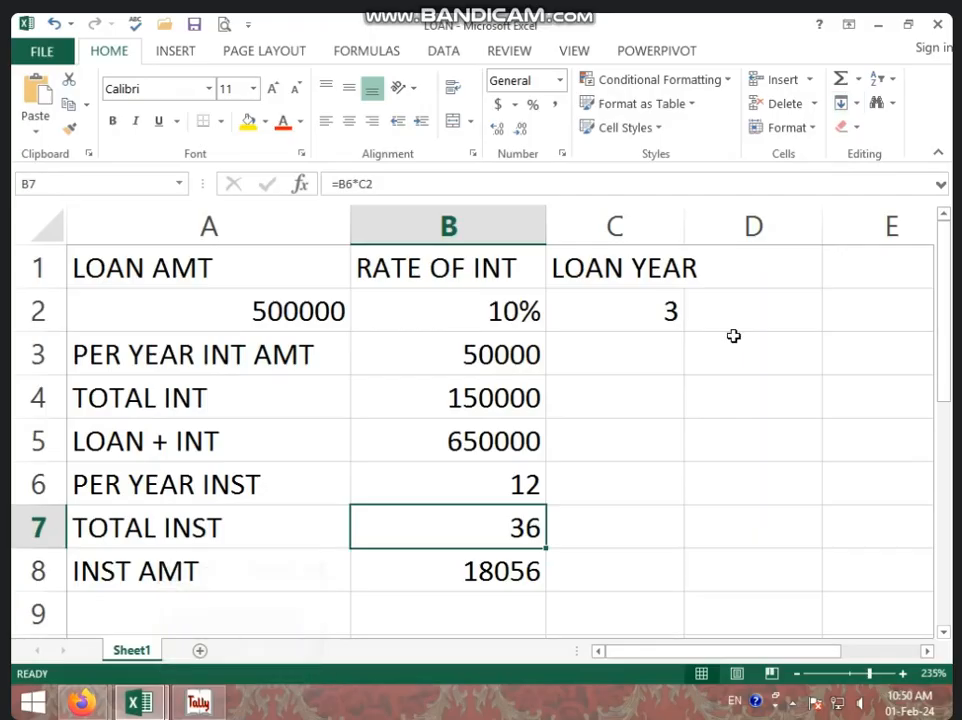
click(421, 560)
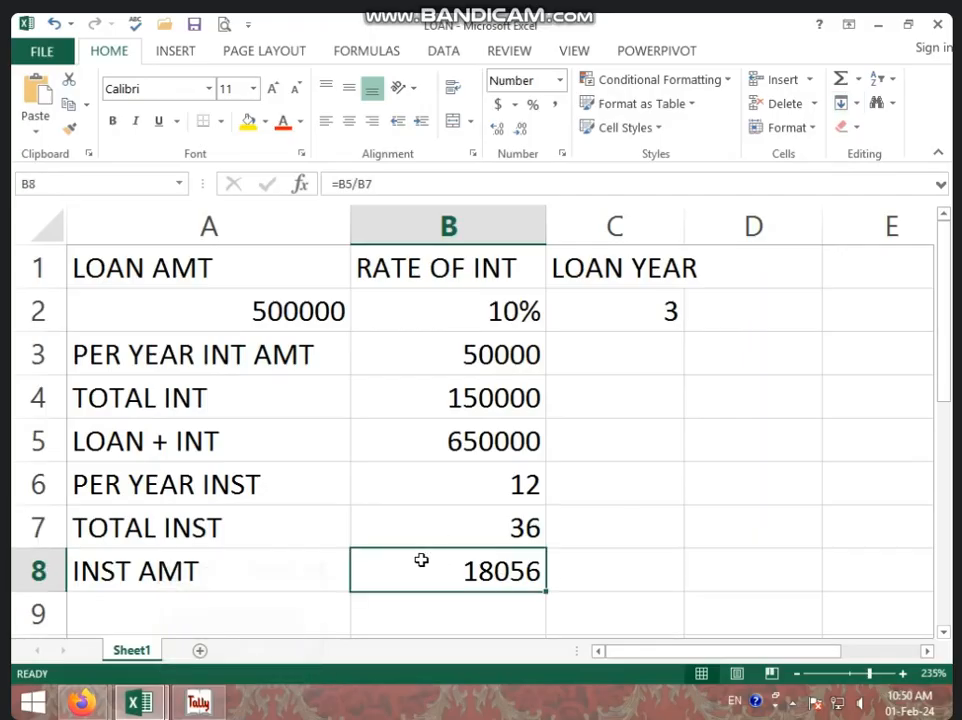
right_click(199, 703)
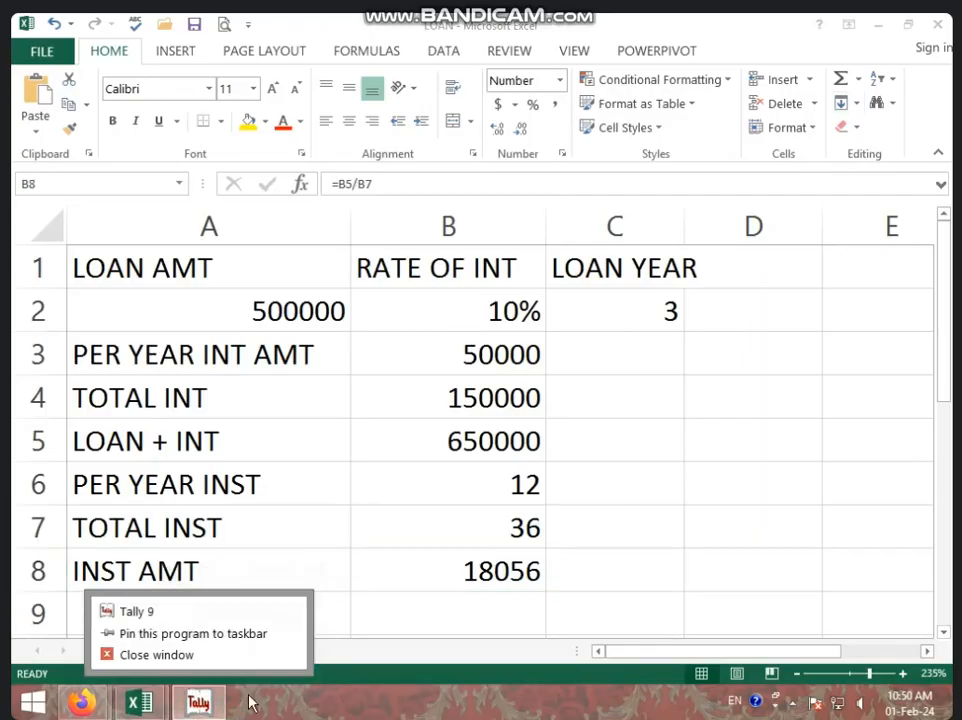
click(205, 702)
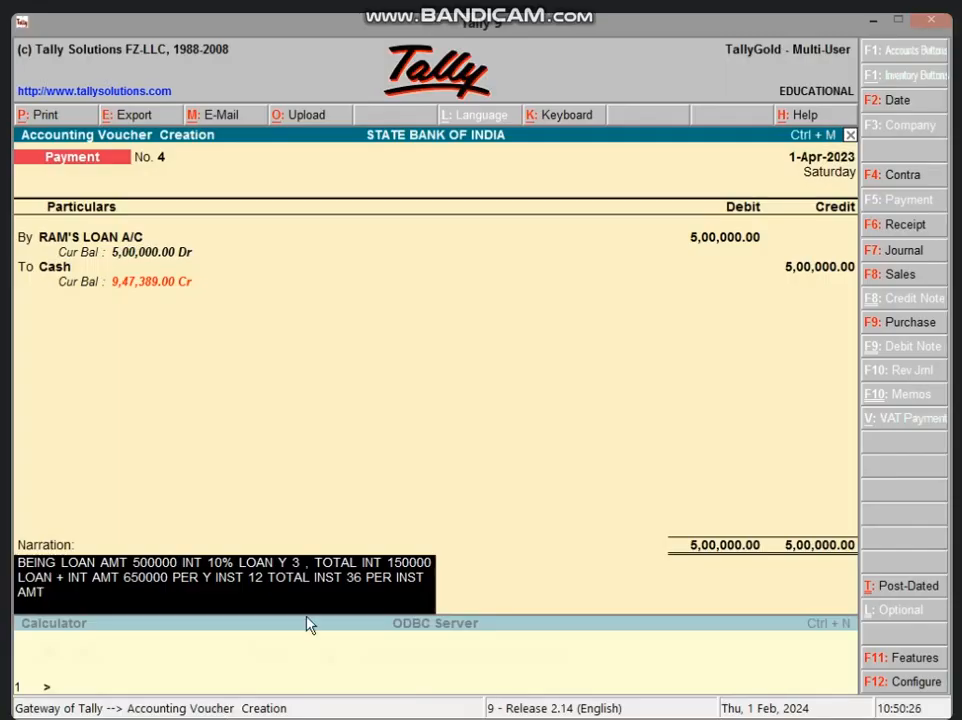